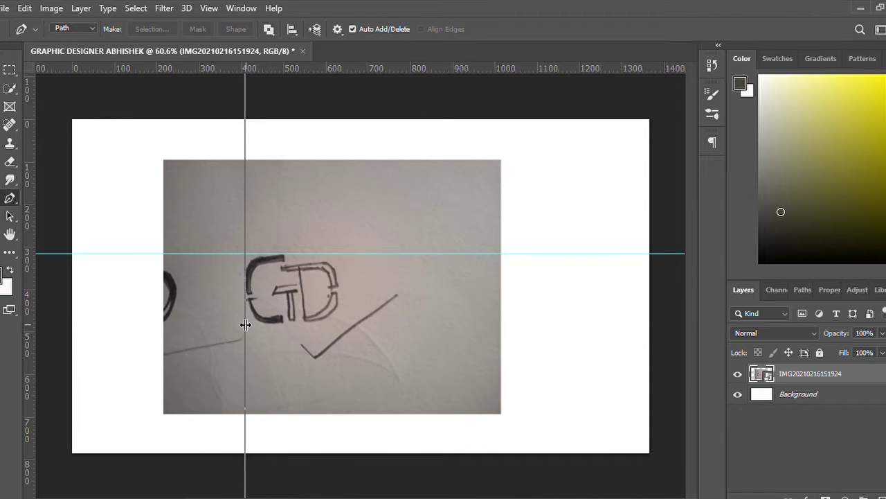
Place vertical and horizontal guides along the outer edges and main letter divisions of the GD sketch
drag(24, 242, 285, 333)
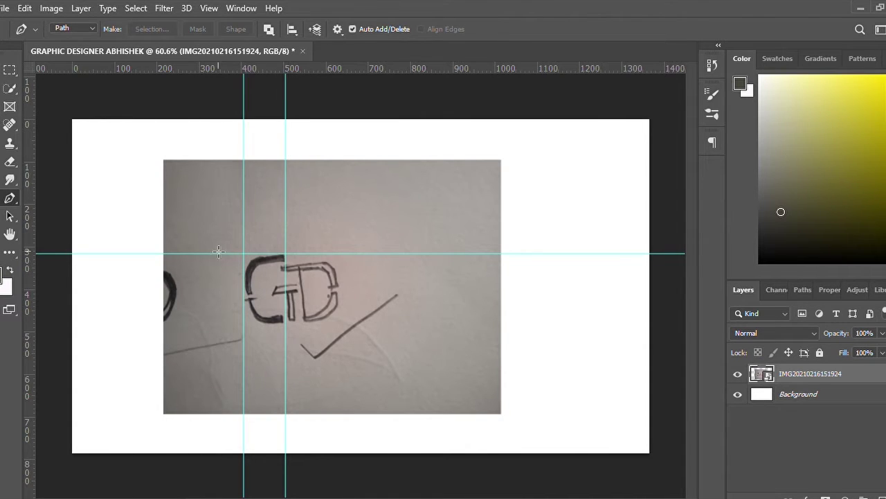
drag(28, 237, 332, 342)
key(v)
drag(333, 128, 338, 162)
drag(28, 263, 298, 354)
drag(284, 69, 325, 324)
drag(350, 69, 380, 259)
Add three horizontal guides at the G's crossbar and mid-height gap, and take up the Pen tool
scroll(182, 224, up, 5)
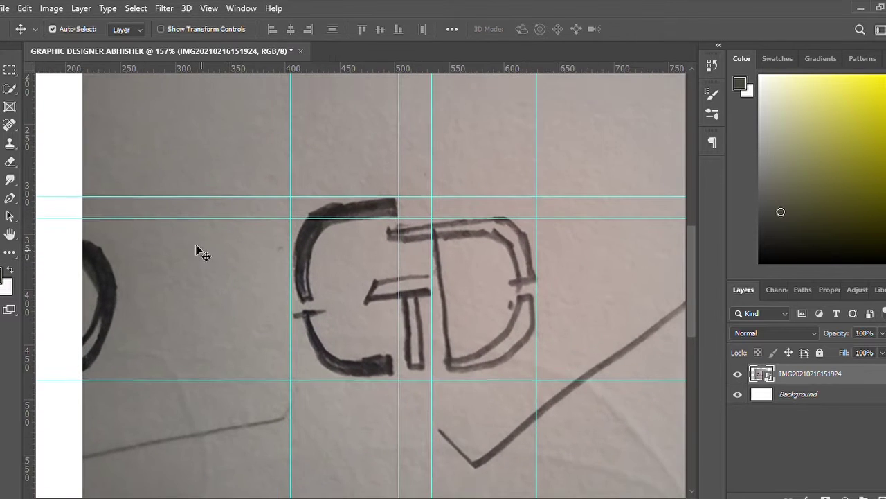
scroll(197, 247, down, 1)
drag(174, 69, 325, 284)
drag(458, 68, 451, 253)
mouse_move(443, 68)
mouse_down()
mouse_move(423, 174)
mouse_move(451, 255)
mouse_move(448, 55)
mouse_up()
click(9, 198)
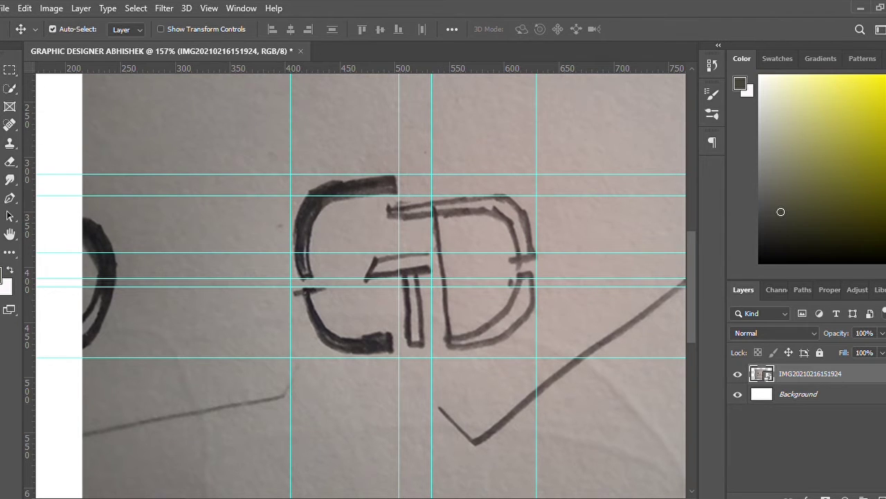
click(398, 196)
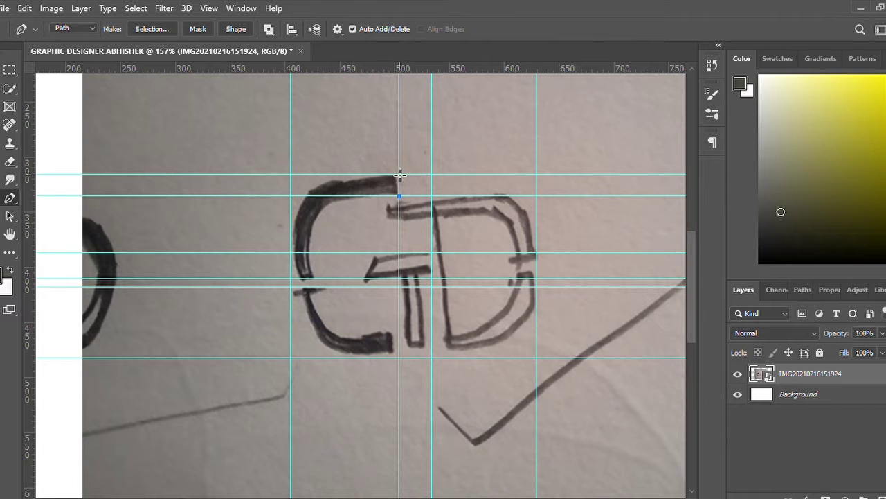
drag(290, 220, 293, 271)
click(289, 220)
click(299, 278)
scroll(313, 278, up, 4)
scroll(314, 278, down, 1)
drag(307, 234, 310, 217)
drag(330, 182, 342, 168)
key(ctrl+z)
key(ctrl+z)
key(ctrl+z)
key(ctrl+z)
key(ctrl+z)
key(ctrl+z)
key(ctrl+z)
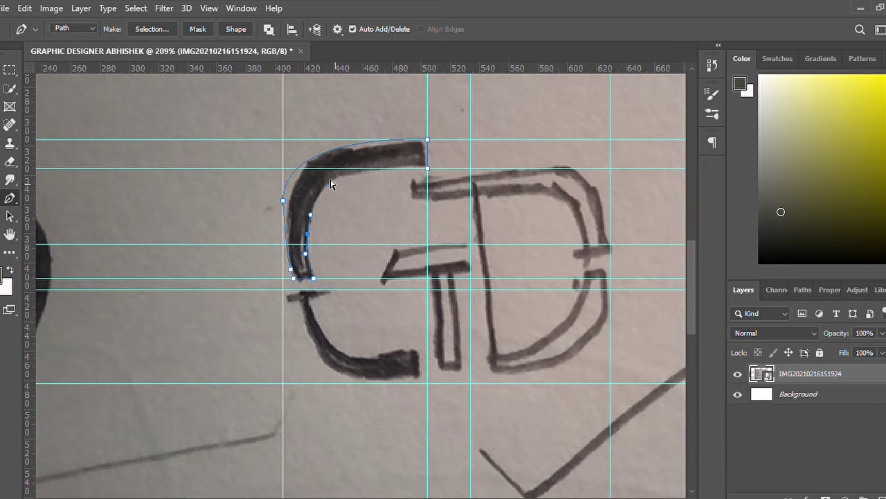
key(ctrl+z)
Set the Pen tool to Shape mode and trace the outer edge of the G's upper stroke, about 99 by 95 px
click(84, 26)
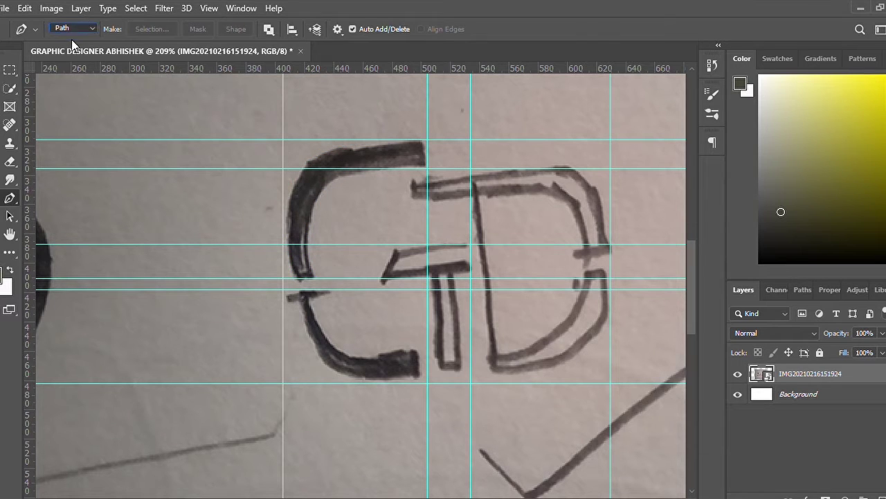
click(74, 45)
click(428, 168)
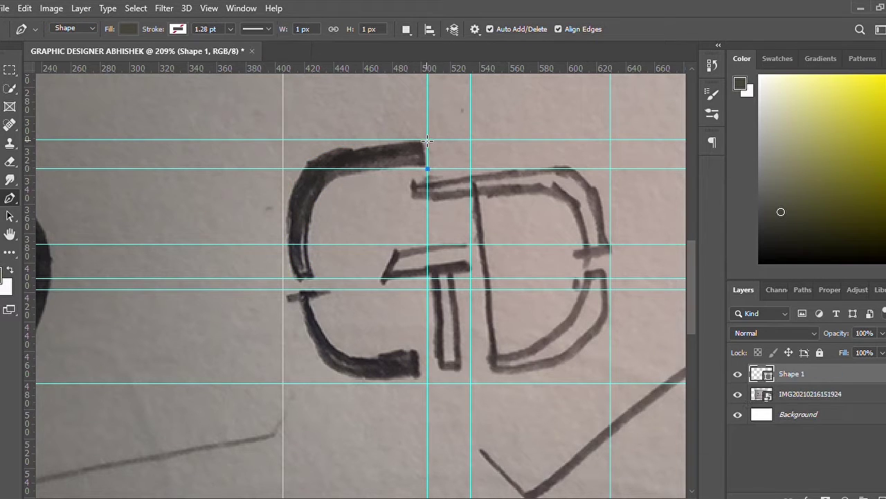
click(427, 140)
drag(309, 161, 290, 182)
mouse_move(283, 233)
mouse_down()
mouse_move(281, 266)
mouse_move(283, 236)
mouse_up()
scroll(292, 263, up, 5)
mouse_move(287, 288)
mouse_down()
mouse_move(289, 278)
mouse_move(303, 287)
mouse_up()
key(ctrl+z)
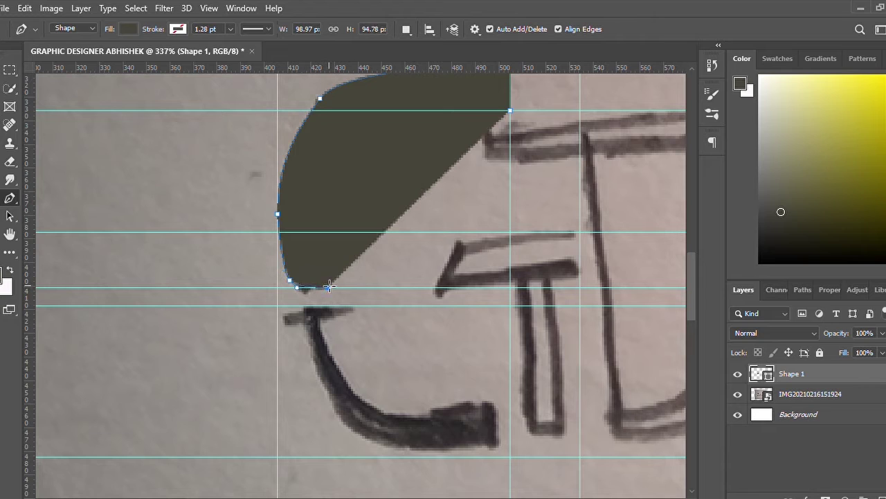
click(328, 287)
Trace the inner edge of the G's upper stroke at 52% layer opacity, close the shape and restore 100% opacity
key(5)
key(2)
click(317, 245)
click(316, 220)
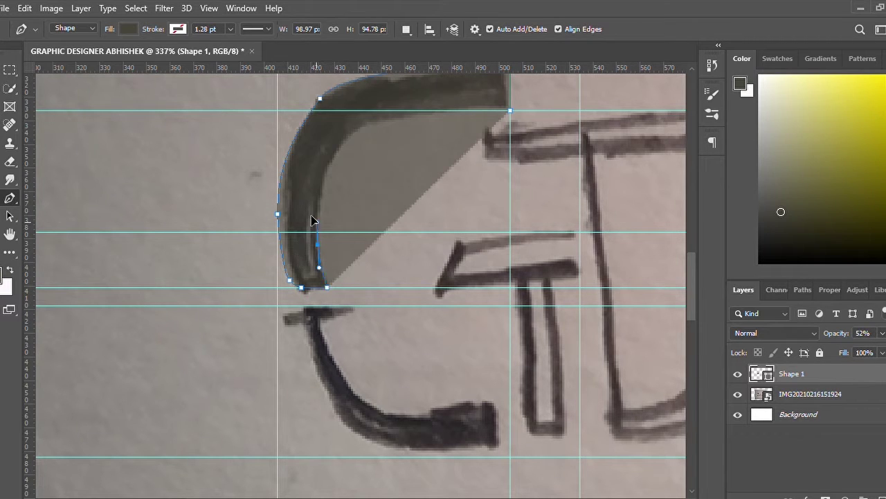
click(317, 186)
click(330, 164)
click(341, 143)
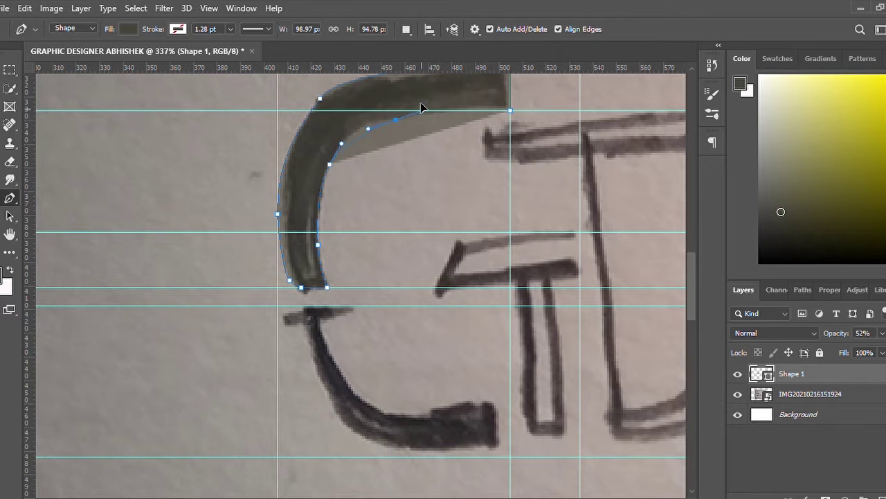
drag(375, 122, 403, 110)
drag(480, 110, 511, 111)
click(510, 111)
scroll(437, 167, down, 5)
scroll(395, 160, up, 1)
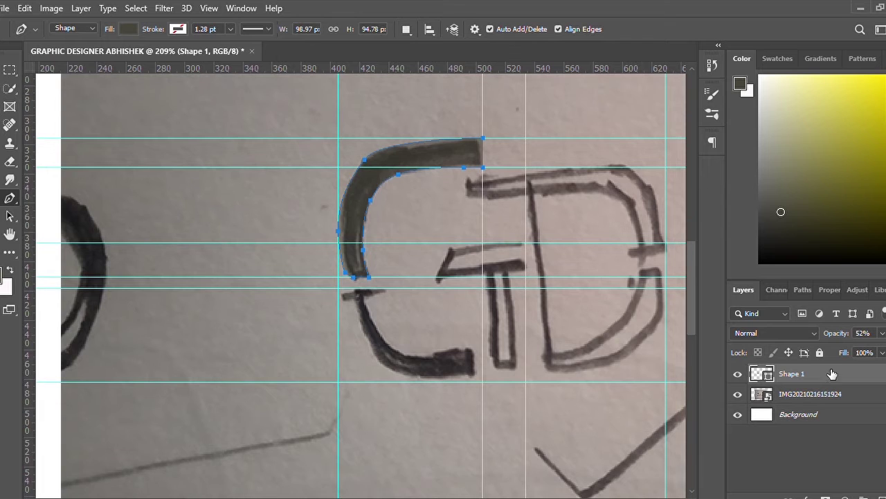
key(0)
Start a new shape for the G's lower stroke, tracing its outer edge from the gap guide to the bottom guide
scroll(420, 259, up, 4)
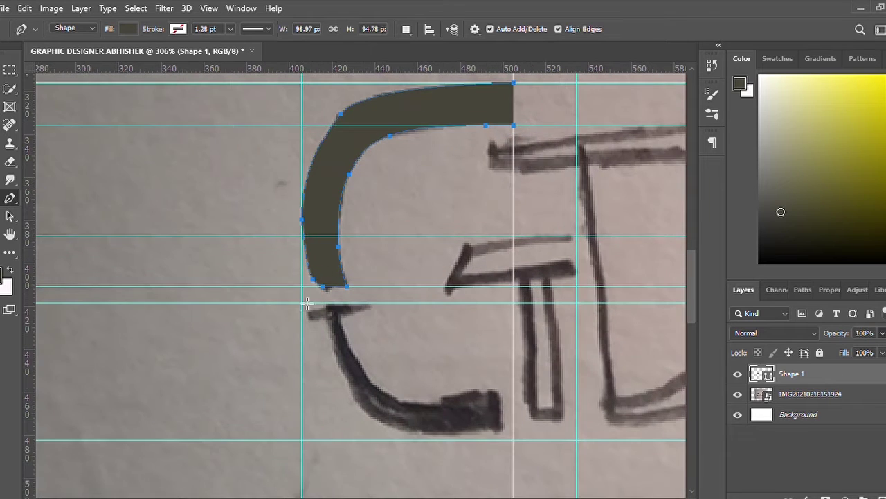
click(378, 289)
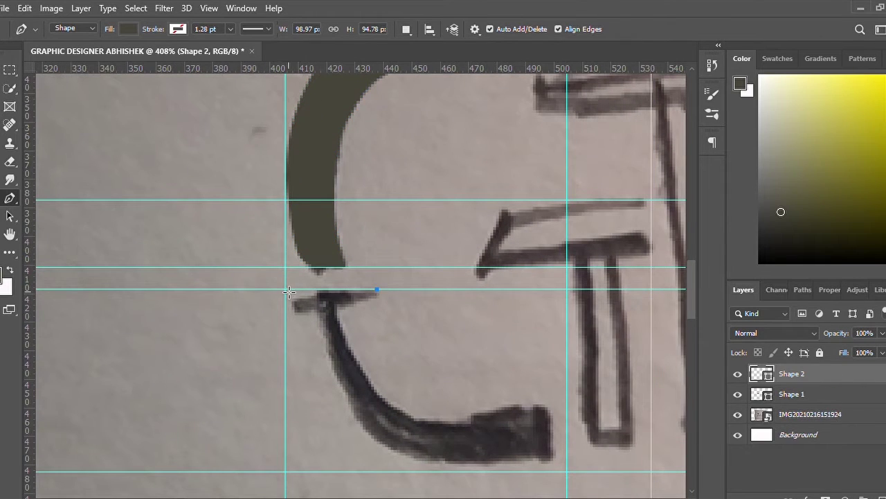
click(317, 290)
click(336, 372)
click(367, 427)
drag(436, 463, 481, 463)
key(ctrl+z)
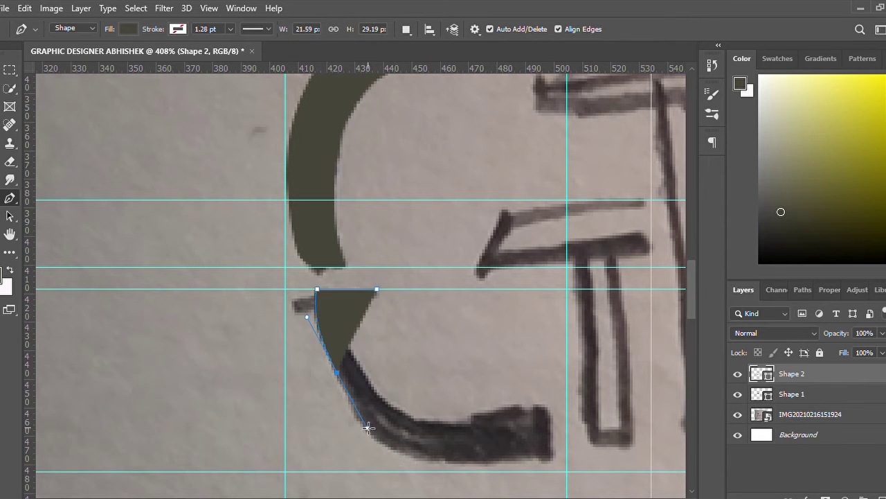
key(ctrl+z)
drag(325, 358, 332, 379)
drag(382, 446, 412, 458)
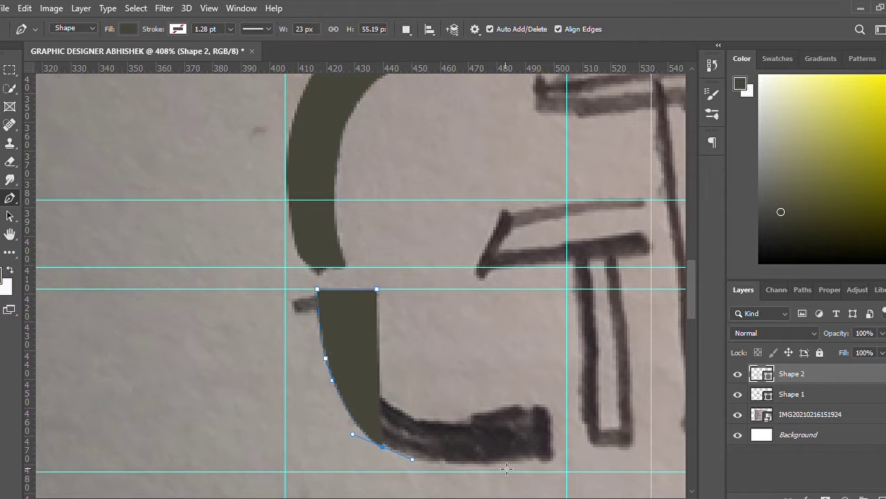
drag(547, 471, 560, 473)
click(566, 472)
Trace the inner edge of the G's lower stroke at 52% layer opacity, close the shape and restore 100% opacity
key(5)
key(2)
drag(567, 406, 500, 412)
drag(400, 412, 367, 377)
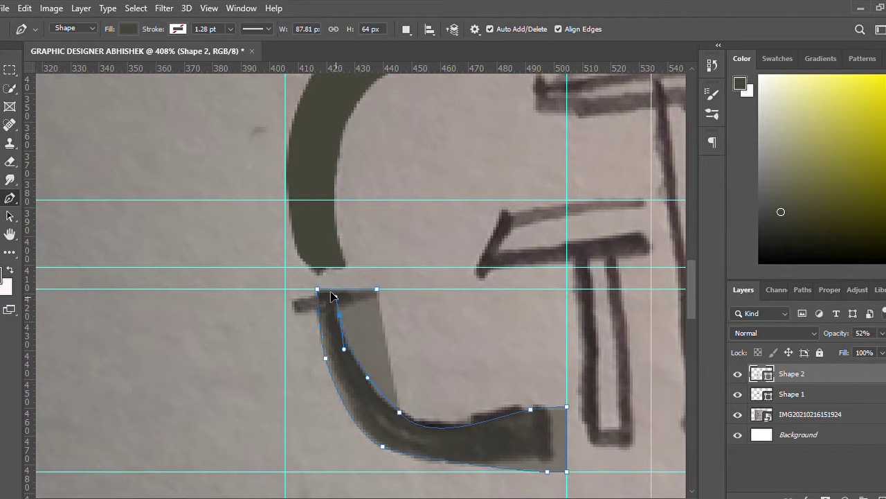
drag(335, 297, 340, 305)
click(339, 305)
click(377, 298)
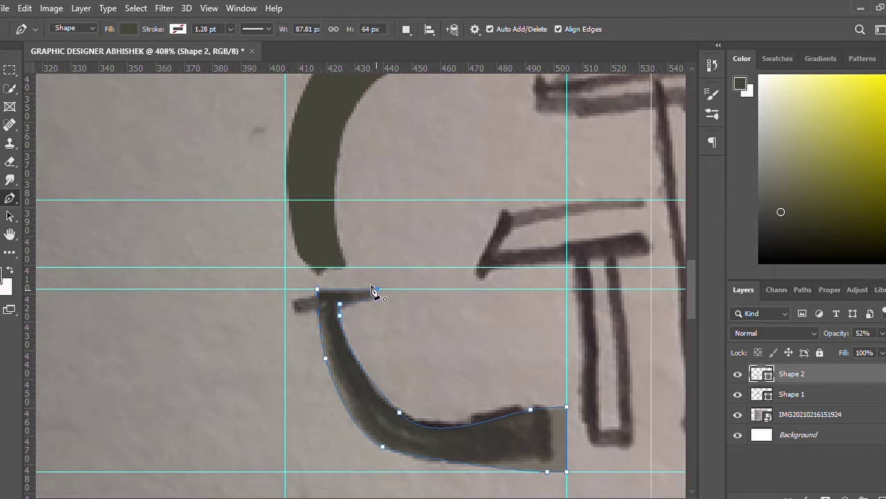
key(0)
Draw the slanted outer outline of the G's crossbar as a new shape, about 62 by 24 px
scroll(544, 273, down, 1)
scroll(543, 273, down, 2)
drag(426, 496, 451, 496)
scroll(369, 297, up, 2)
scroll(370, 297, up, 1)
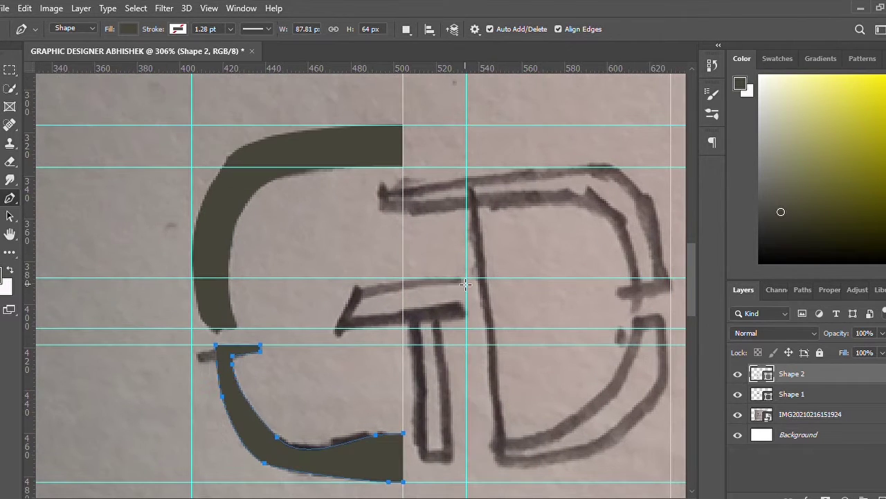
click(466, 278)
click(354, 288)
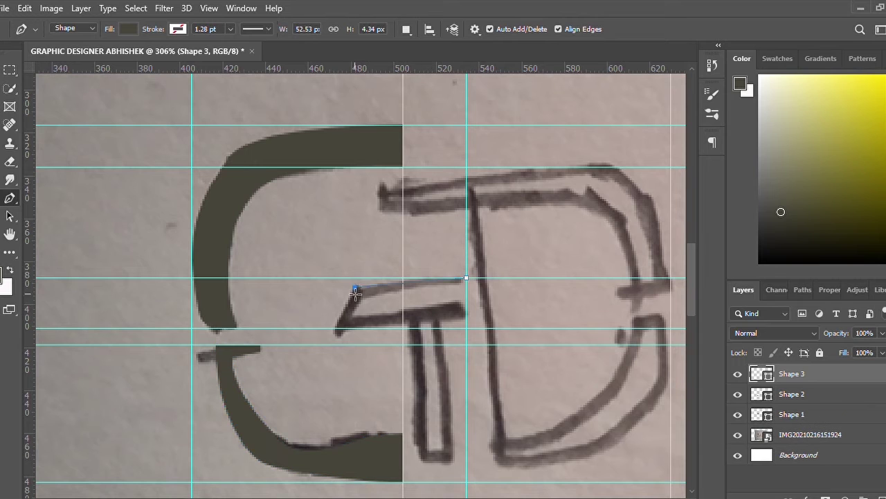
click(337, 330)
click(467, 318)
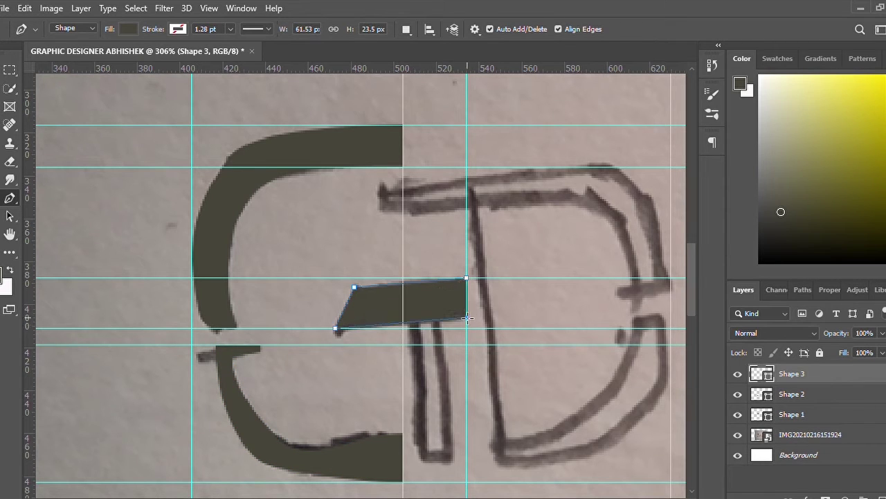
Trace the crossbar's inner outline at 59% layer opacity, close the shape and restore 100% opacity
drag(840, 342, 713, 339)
click(460, 302)
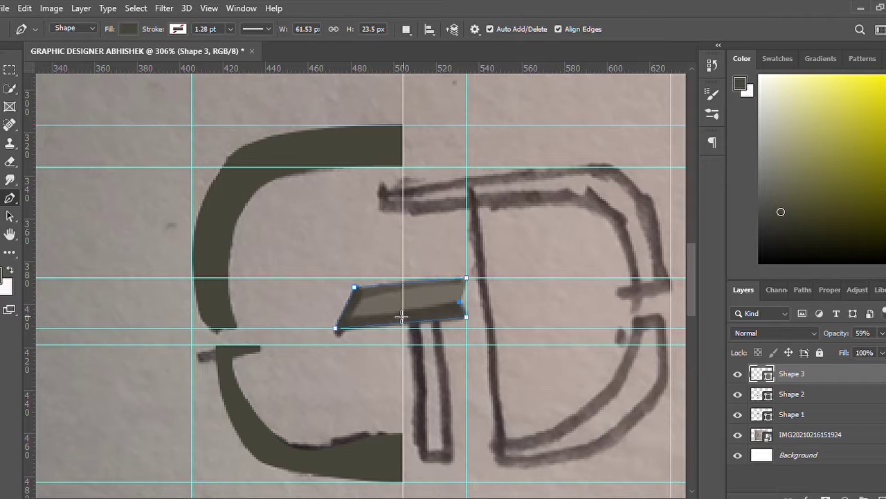
click(353, 317)
click(361, 300)
scroll(463, 282, up, 5)
click(468, 277)
scroll(463, 291, down, 5)
drag(879, 334, 885, 334)
Draw the outer outline of the vertical stem below the crossbar as a new shape, about 22 by 72 px
scroll(440, 298, down, 2)
scroll(430, 297, up, 6)
scroll(422, 298, down, 4)
scroll(416, 297, up, 3)
click(417, 296)
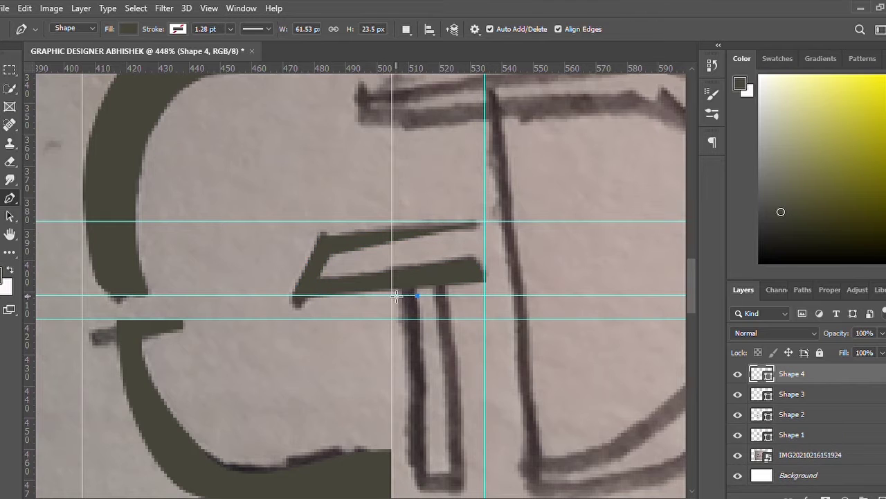
click(398, 296)
scroll(416, 408, down, 3)
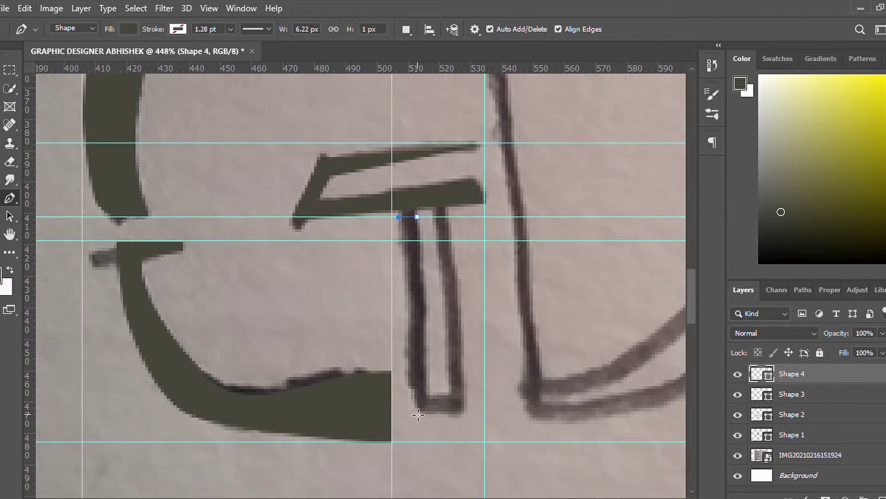
click(415, 441)
click(411, 441)
click(467, 442)
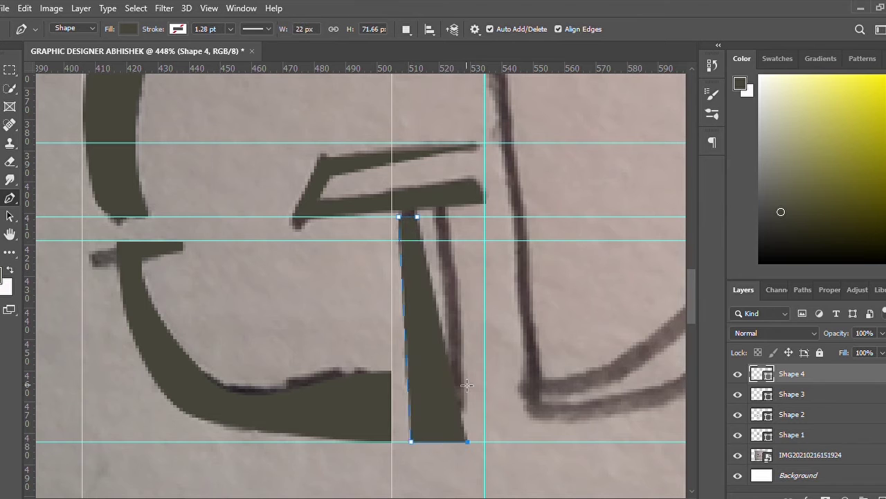
click(450, 217)
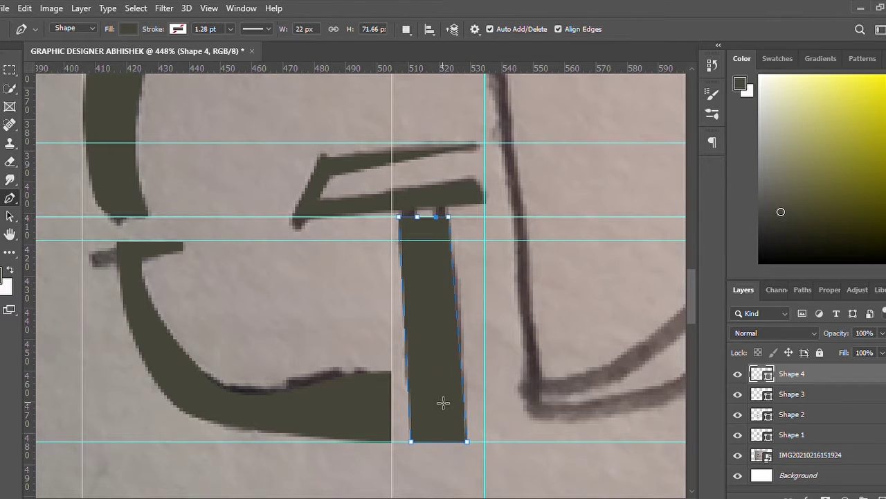
Trace the narrow inner gap of the vertical stem and close the shape
click(446, 423)
click(430, 423)
click(417, 217)
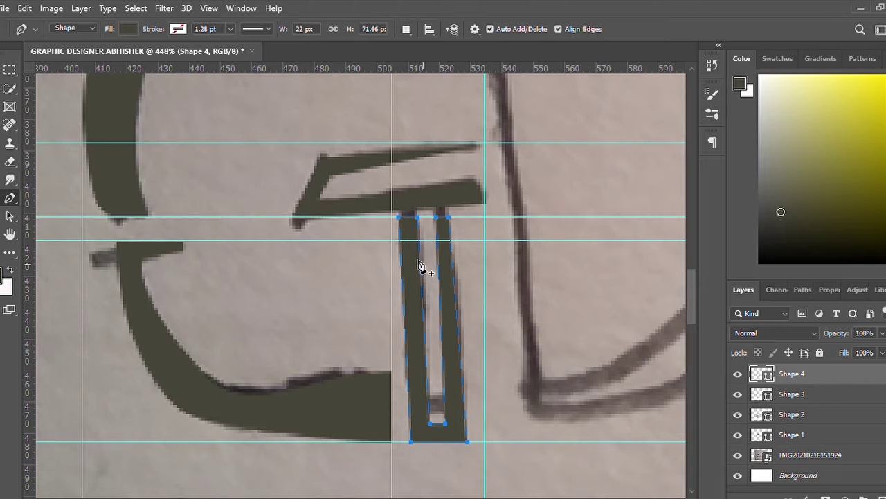
Start a new shape for the D's upper stroke, tracing its outer edge along the top and around the upper curve
scroll(420, 263, down, 1)
scroll(574, 294, down, 18)
scroll(574, 295, up, 5)
scroll(431, 198, up, 1)
scroll(431, 198, up, 3)
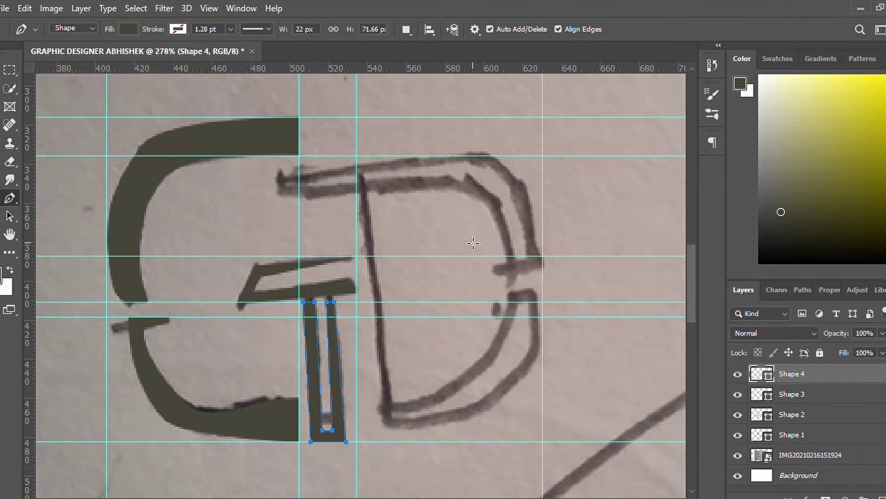
click(277, 195)
click(278, 171)
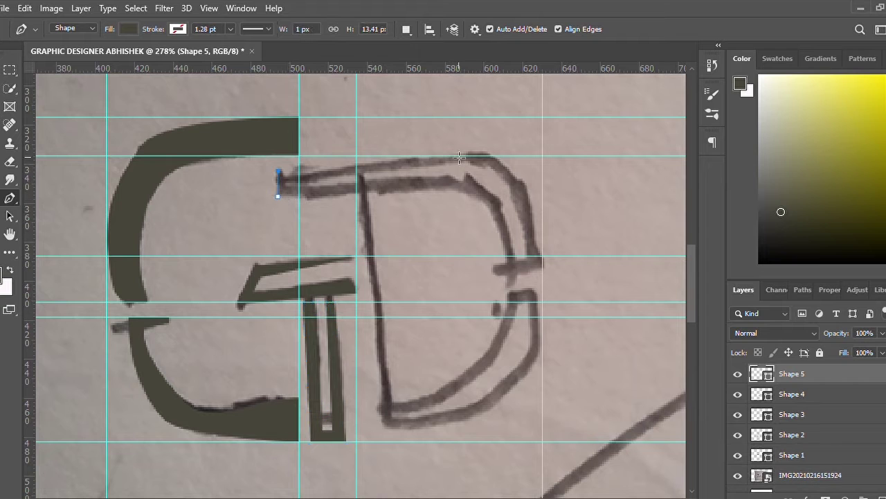
mouse_move(495, 156)
mouse_down()
mouse_move(512, 166)
mouse_move(497, 161)
mouse_up()
mouse_move(528, 202)
mouse_down()
mouse_move(542, 227)
mouse_move(536, 237)
mouse_up()
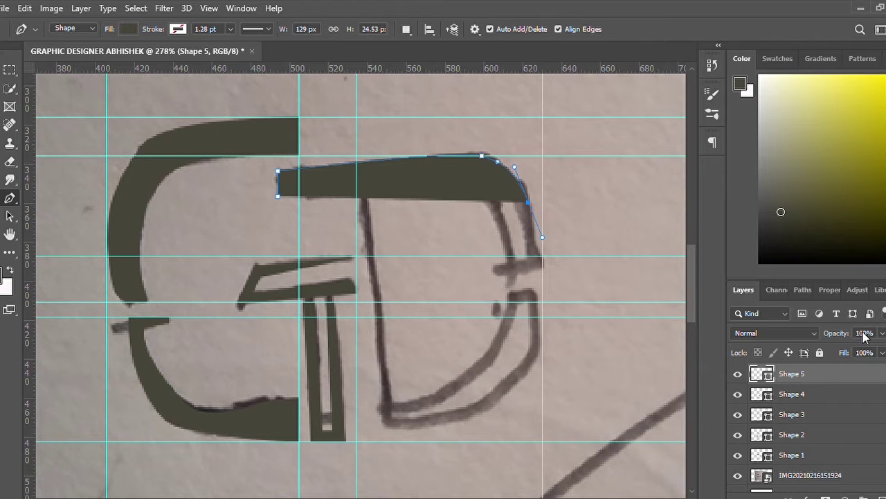
Complete the D's upper stroke along its end and inner edge at 54% layer opacity, about 136 by 64 px, then restore 100% opacity
drag(881, 334, 829, 346)
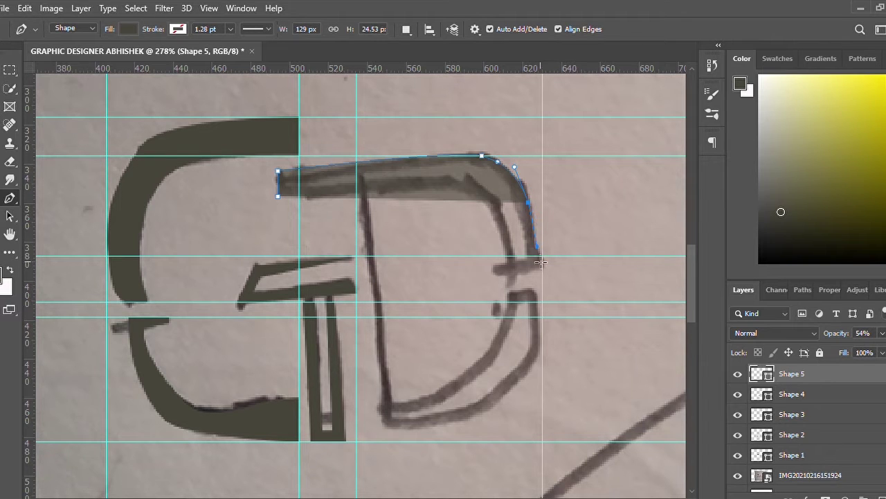
click(542, 266)
drag(510, 278, 492, 211)
key(ctrl+z)
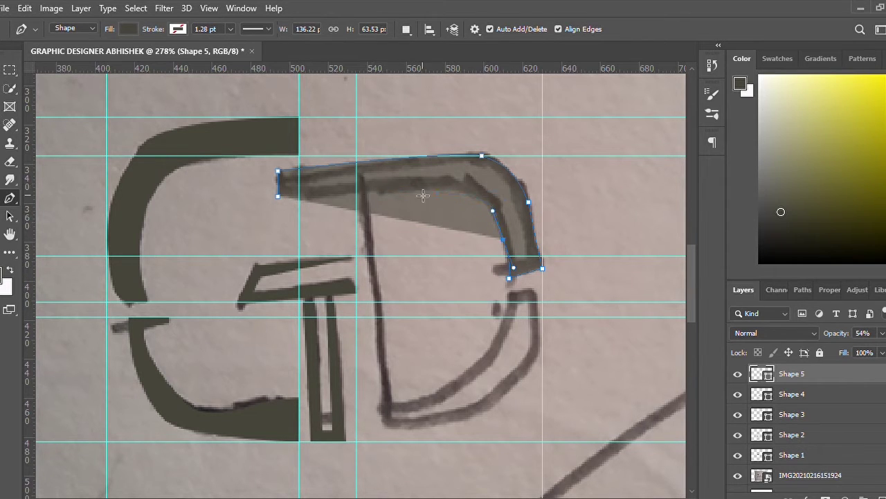
drag(437, 189, 386, 191)
click(277, 196)
click(278, 196)
scroll(402, 218, down, 1)
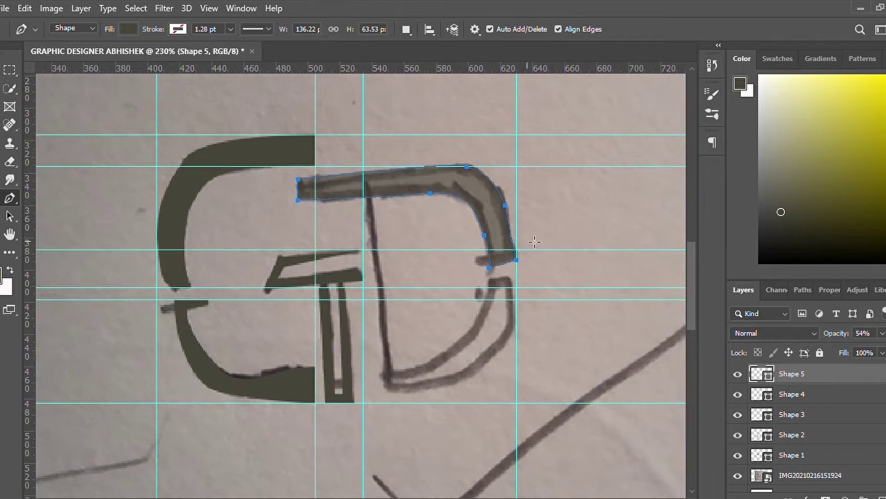
scroll(383, 193, up, 2)
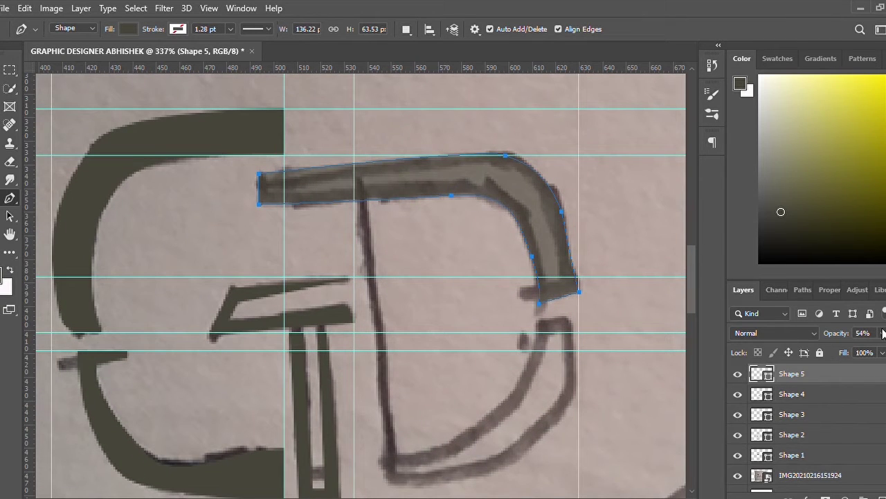
key(0)
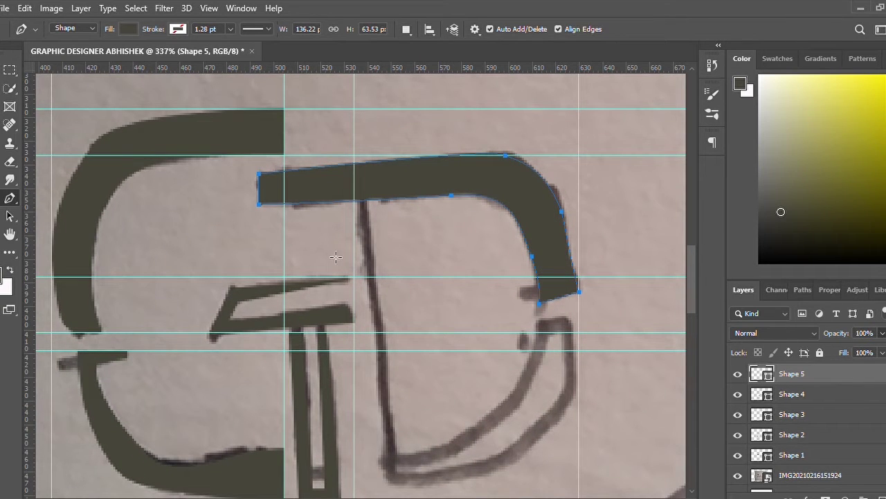
Start a new shape for the D's lower stroke, tracing its top end and outer curve, about 82 by 72 px
click(354, 200)
scroll(388, 270, down, 2)
click(538, 275)
click(579, 274)
mouse_move(566, 374)
mouse_down()
mouse_move(544, 385)
mouse_move(549, 398)
mouse_move(559, 382)
mouse_up()
drag(457, 435, 387, 444)
click(385, 442)
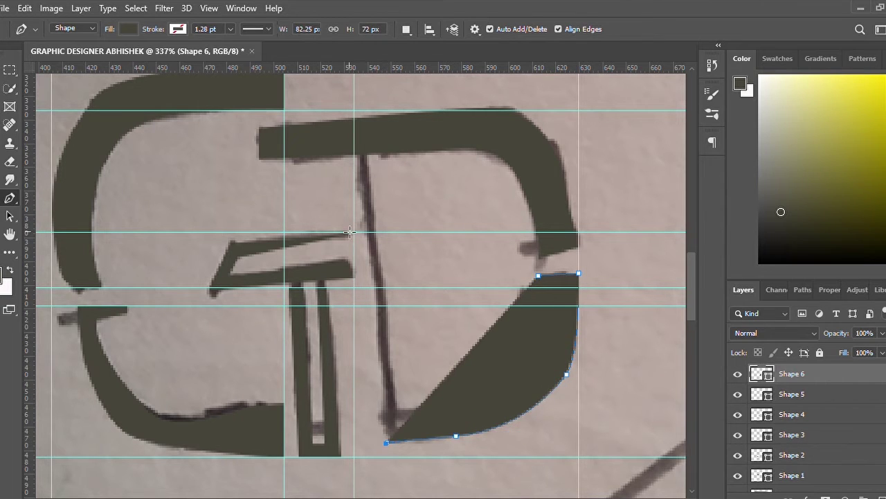
Complete the D's slanted stem and inner curve at 30% layer opacity, about 96 by 123 px, and restore 100% opacity
click(354, 155)
key(3)
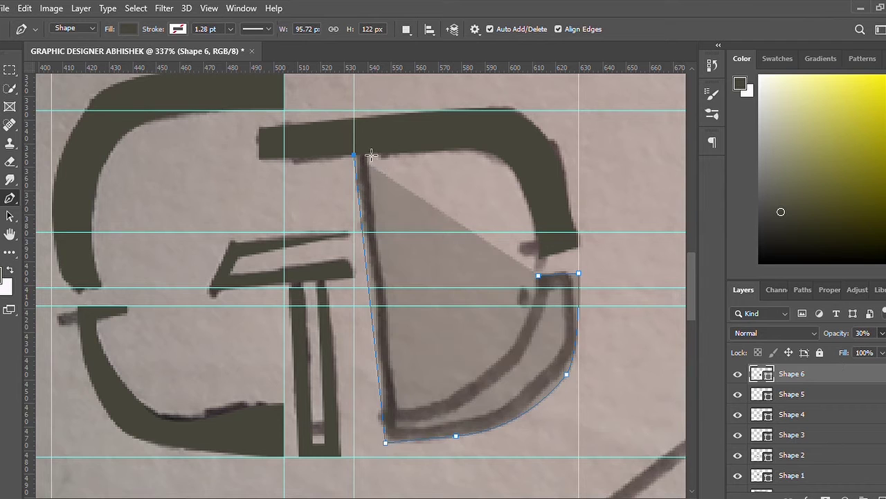
click(369, 153)
click(397, 410)
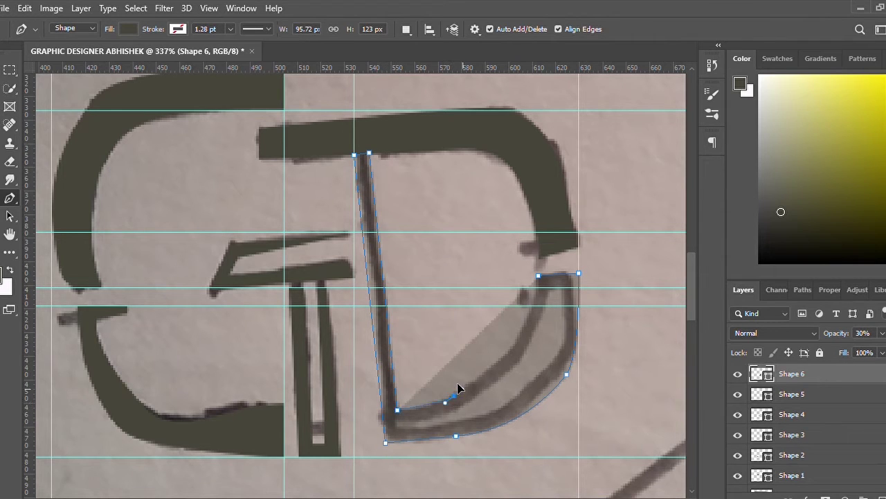
drag(461, 389, 465, 388)
drag(505, 358, 516, 345)
drag(529, 312, 531, 300)
drag(836, 333, 883, 334)
scroll(657, 316, down, 1)
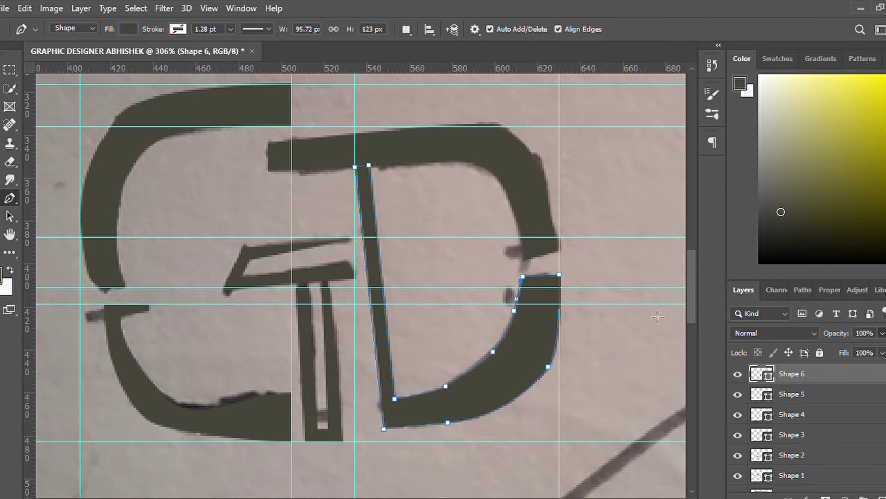
Lower the opacity of both D strokes, with the upper one at 70%, and pick an olive foreground colour
click(824, 393)
key(7)
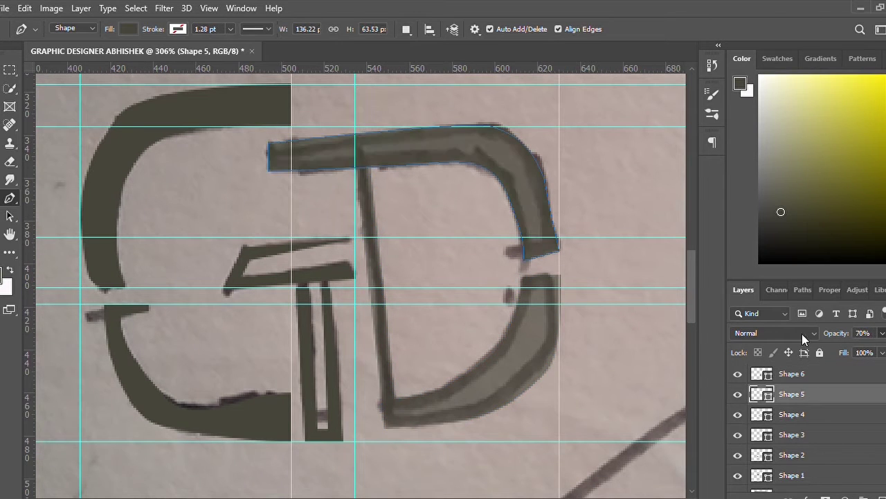
key(i)
click(504, 359)
key(p)
scroll(280, 149, up, 2)
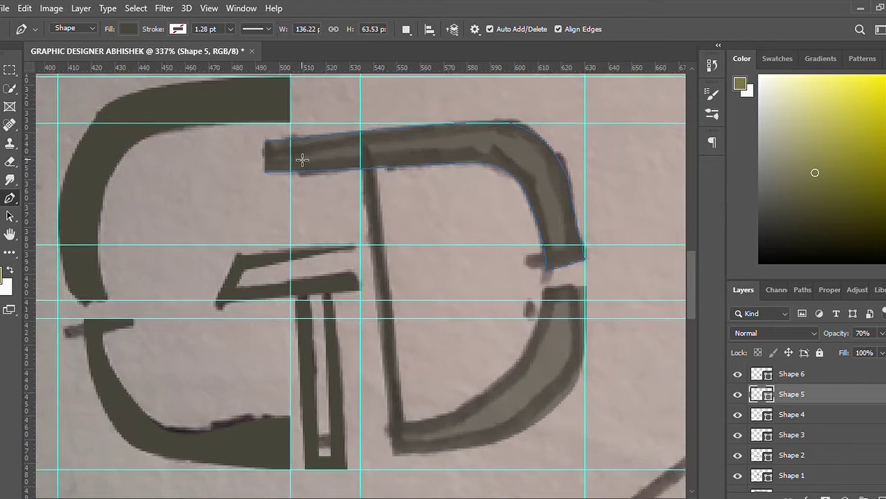
click(274, 147)
click(274, 163)
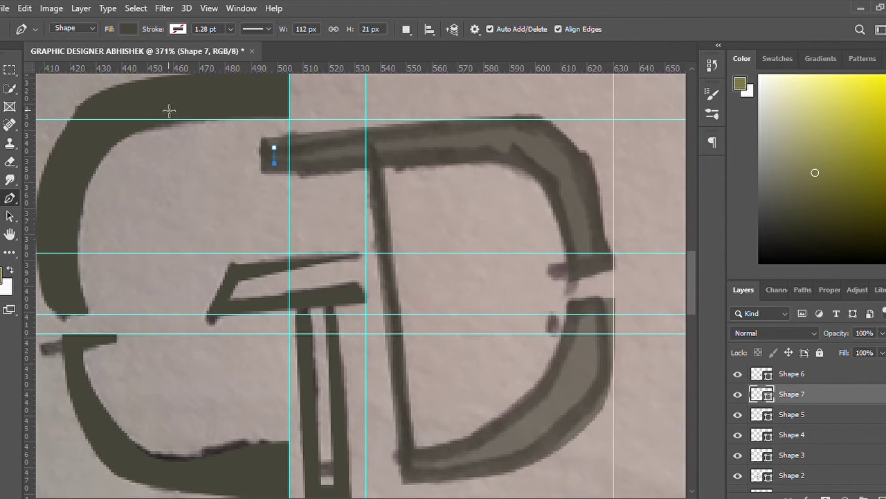
key(ctrl+z)
key(alt+BackSpace)
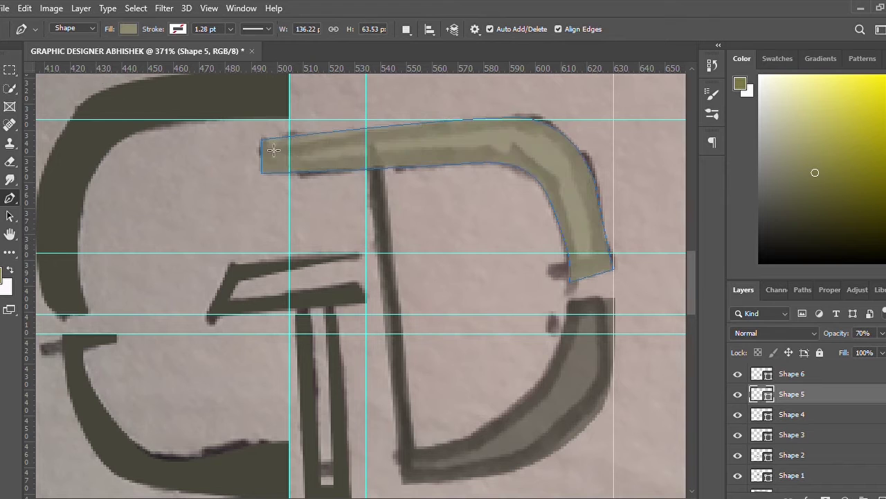
key(ctrl+z)
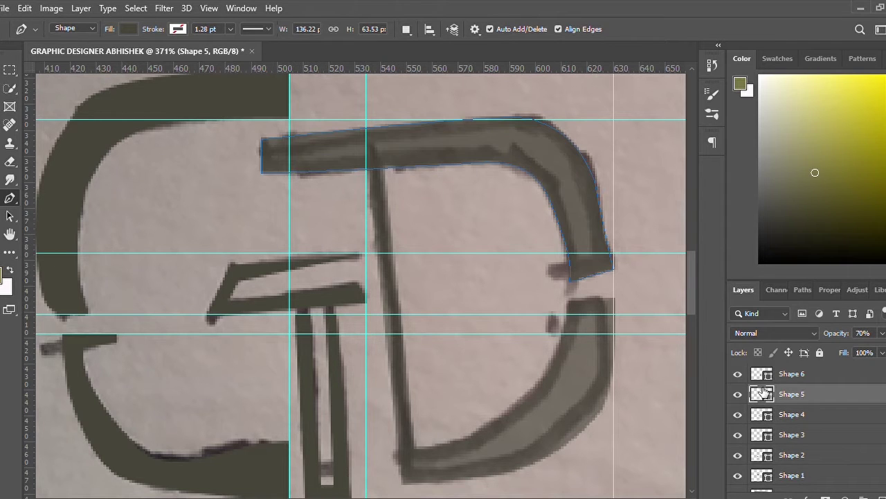
Start a highlight shape on a new top layer, tracing its outer edge inside the D's upper stroke to the stroke's end
click(754, 373)
click(274, 147)
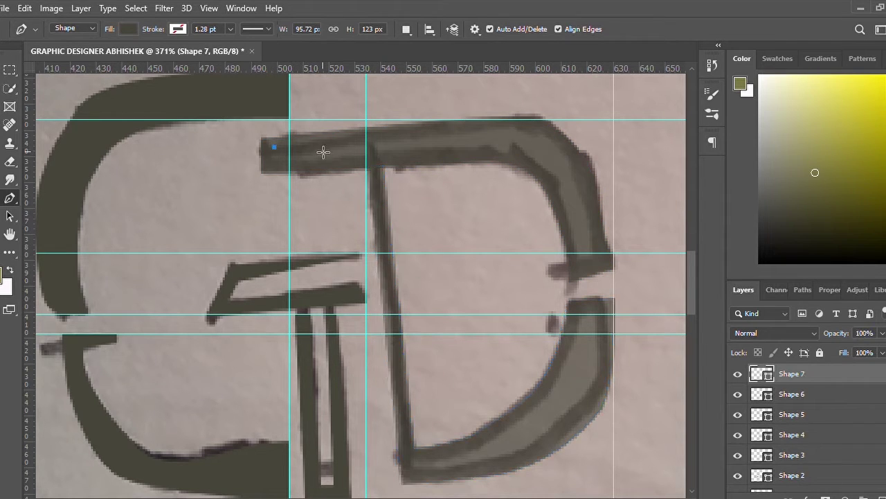
drag(528, 129, 547, 137)
drag(577, 166, 589, 189)
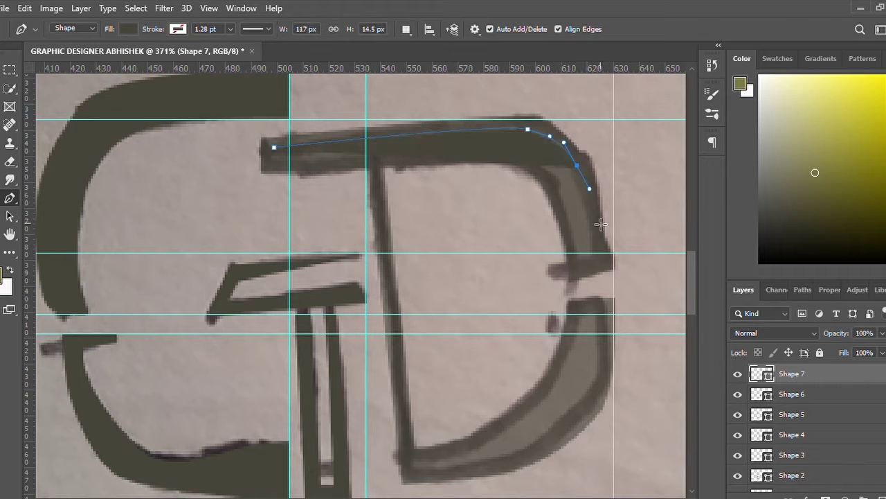
drag(600, 244, 601, 253)
click(582, 263)
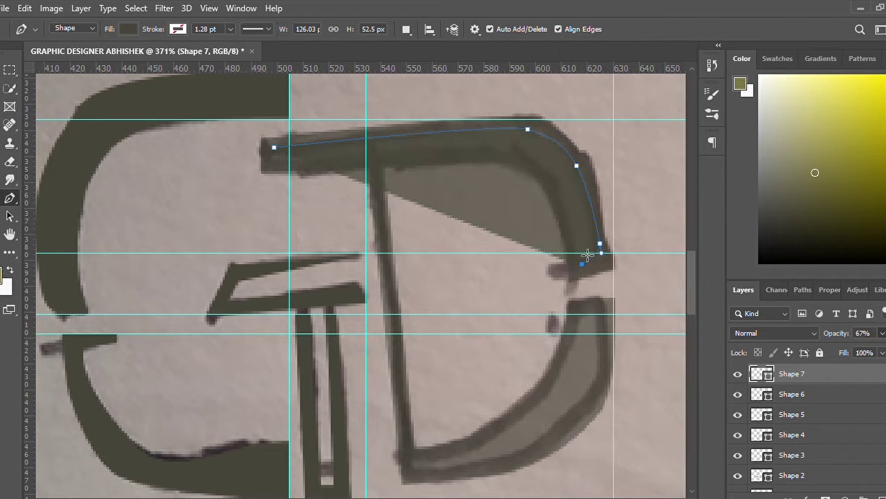
Close the upper highlight along its inner edge, about 126 by 53 px, and fill it with olive at 100% opacity
click(581, 246)
drag(566, 189, 554, 173)
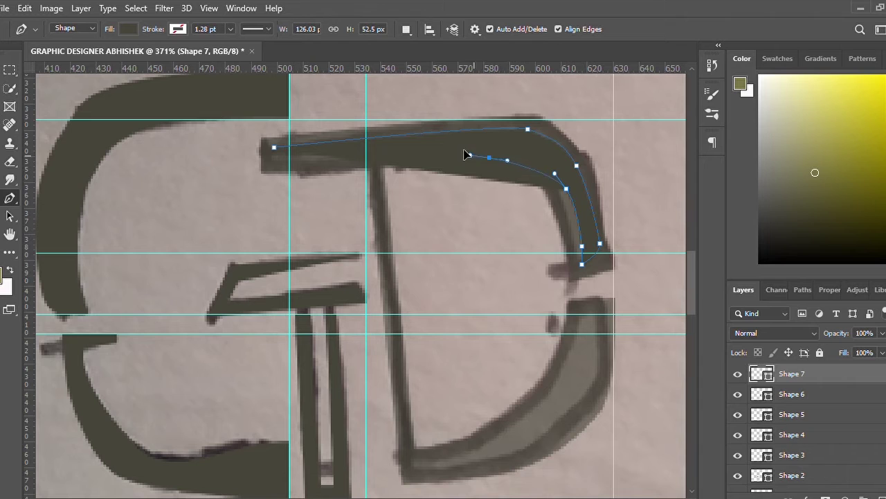
key(6)
key(6)
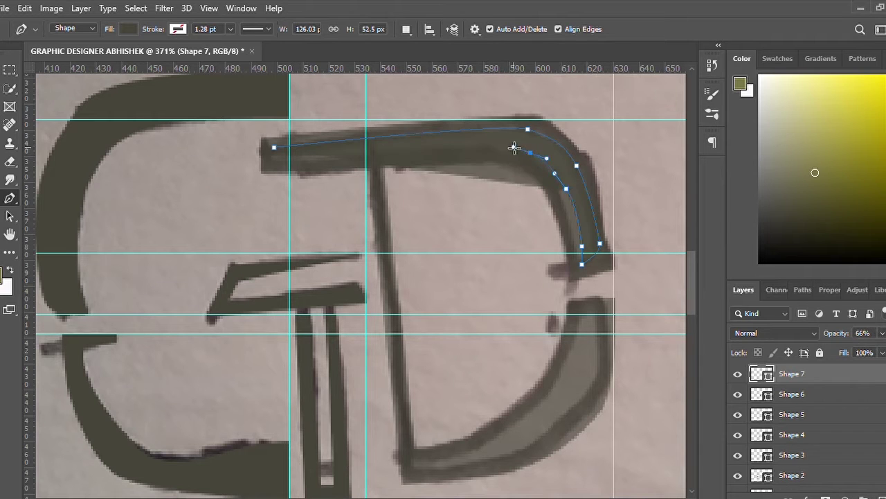
click(530, 152)
click(273, 148)
key(0)
key(alt+BackSpace)
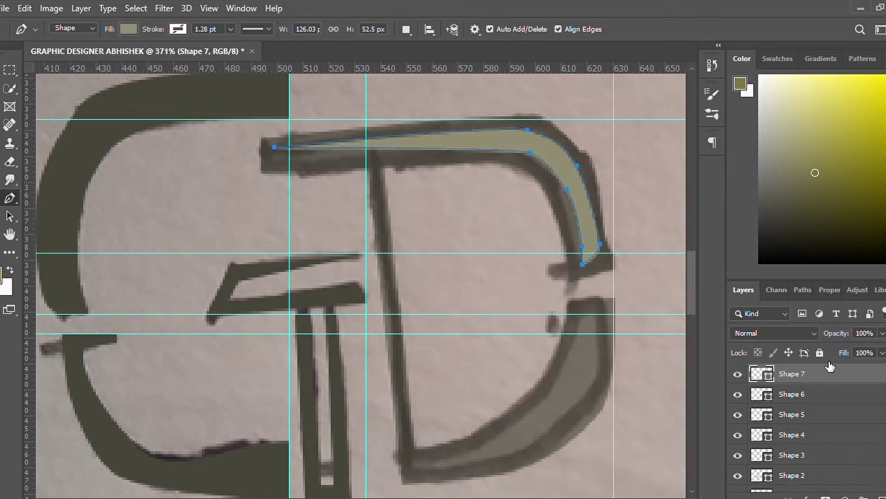
Draw a closed olive highlight shape inside the D's lower curved stroke, about 68 by 63 px
scroll(443, 406, down, 2)
click(576, 257)
click(598, 257)
drag(610, 335, 566, 365)
drag(424, 421, 410, 421)
drag(504, 387, 533, 370)
drag(564, 325, 576, 296)
click(576, 258)
scroll(574, 260, down, 2)
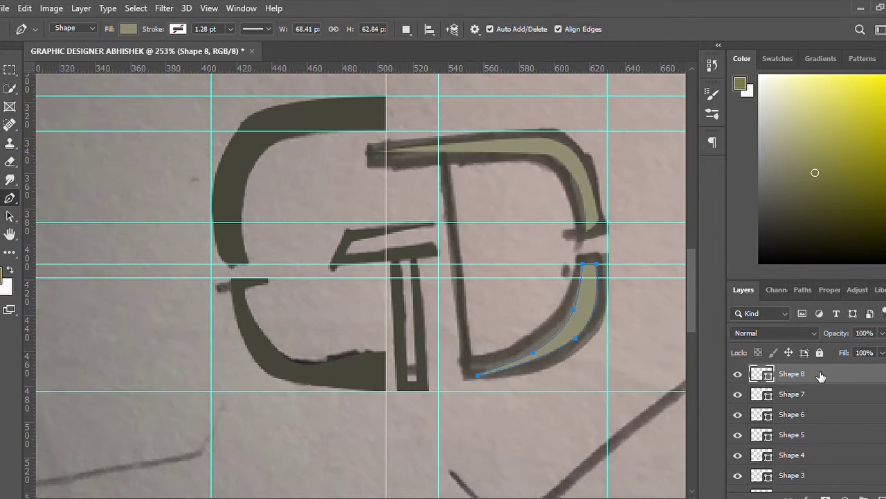
Restore the D's lower and upper stroke layers to 100% opacity
click(824, 410)
click(879, 331)
drag(876, 346, 885, 346)
click(831, 436)
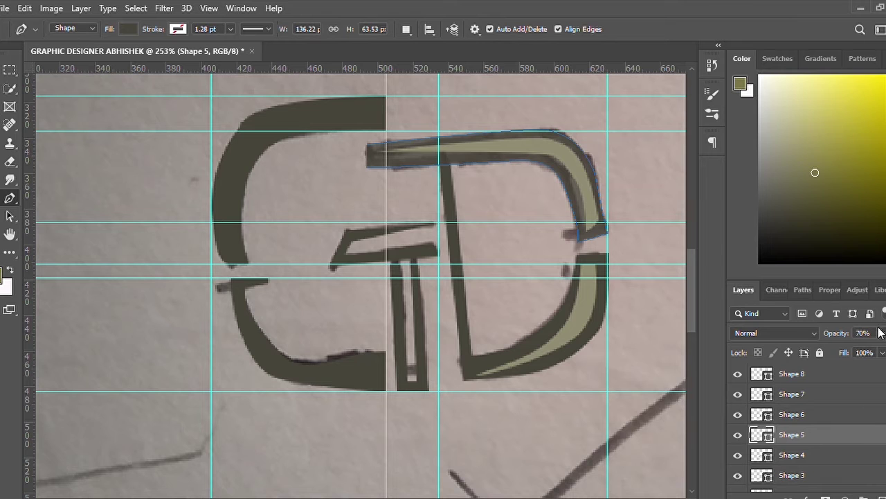
scroll(822, 420, down, 3)
click(822, 399)
click(822, 419)
click(824, 435)
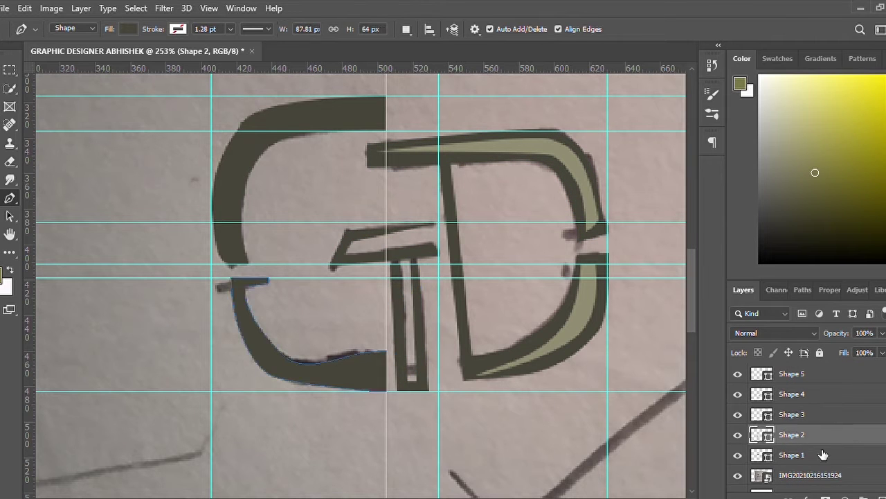
scroll(822, 454, down, 1)
click(821, 441)
click(738, 461)
scroll(325, 327, down, 4)
scroll(174, 323, up, 3)
key(ctrl+semicolon)
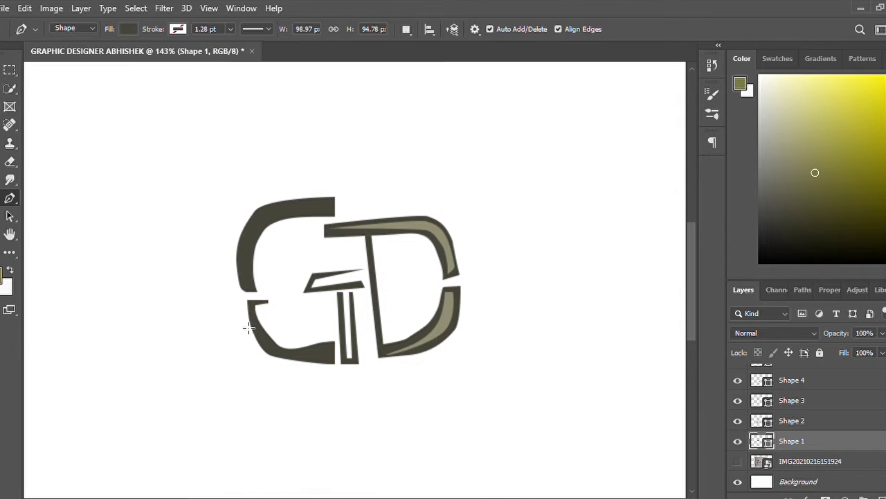
scroll(256, 298, up, 2)
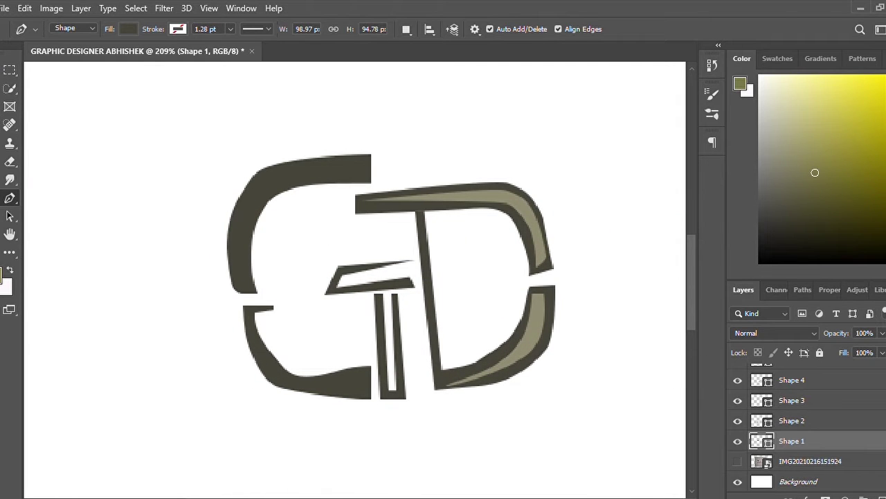
key(v)
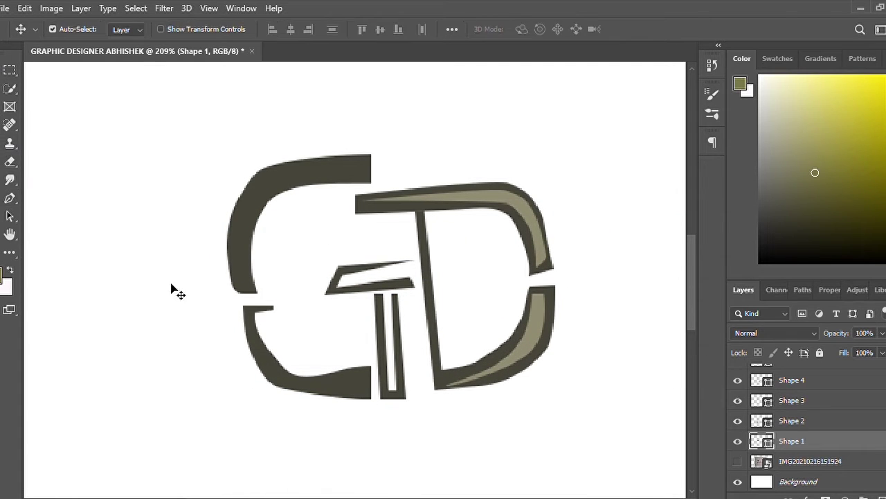
click(256, 340)
click(10, 198)
click(249, 344)
key(ctrl+z)
click(0, 70)
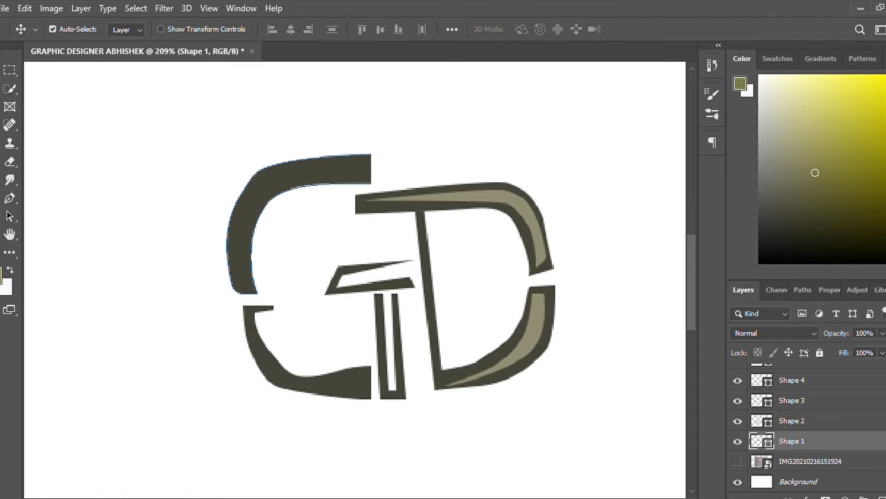
click(242, 333)
click(244, 333)
key(p)
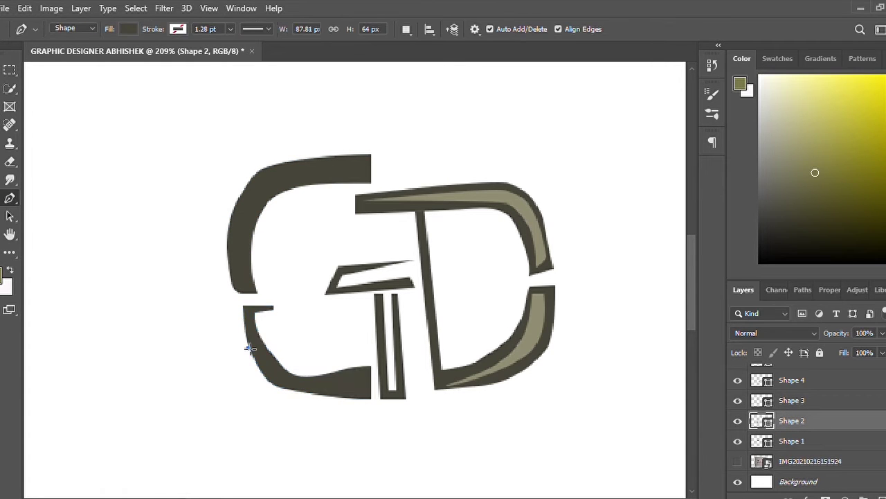
ctrl+click(251, 350)
scroll(250, 350, up, 3)
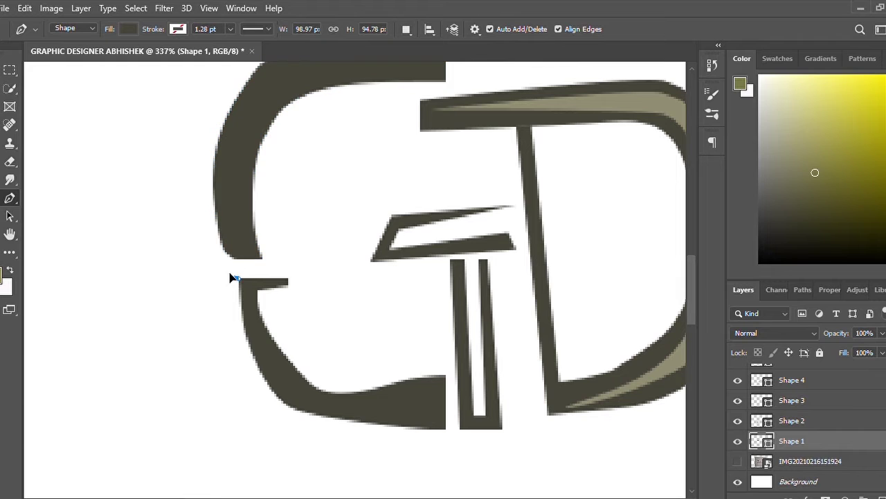
scroll(255, 323, down, 3)
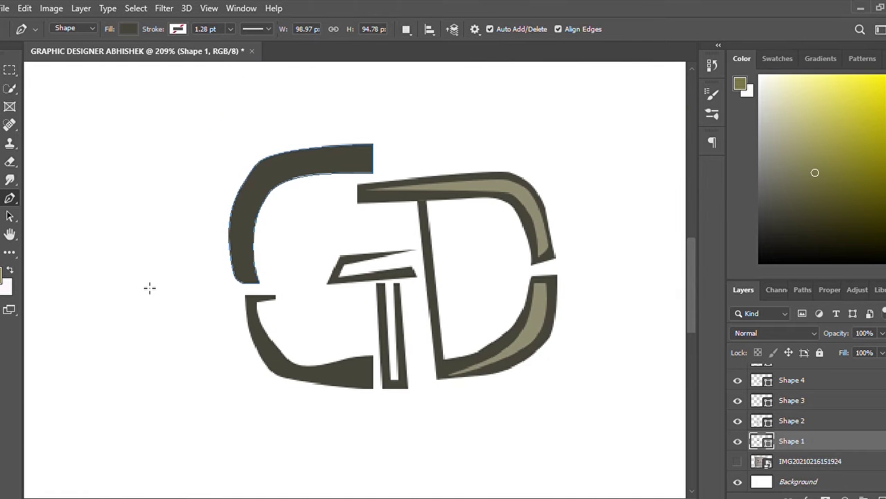
scroll(146, 272, down, 5)
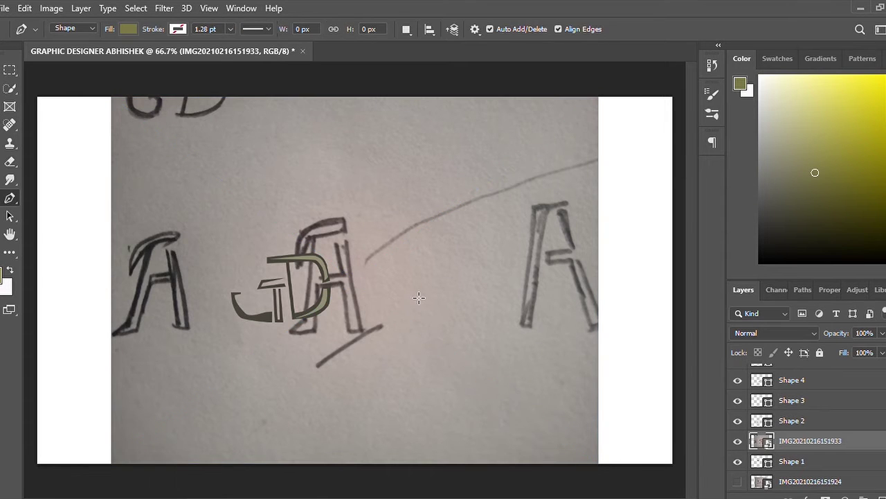
drag(111, 97, 322, 255)
key(Return)
key(p)
scroll(469, 285, up, 5)
scroll(469, 286, up, 3)
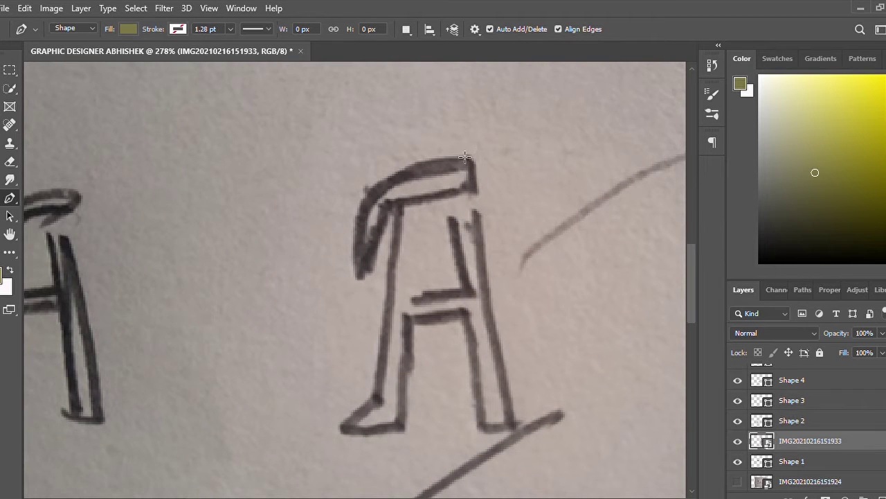
Try adding a horizontal guide above the middle A, undo it and the sketch's scaling, and hide the guides and rulers
key(ctrl+r)
drag(332, 67, 374, 167)
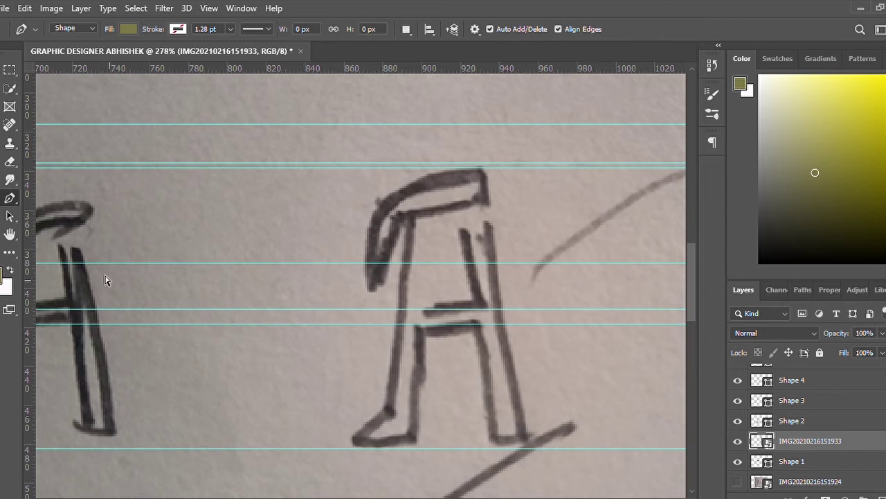
key(v)
drag(163, 105, 173, 123)
key(ctrl+z)
key(ctrl+z)
key(ctrl+z)
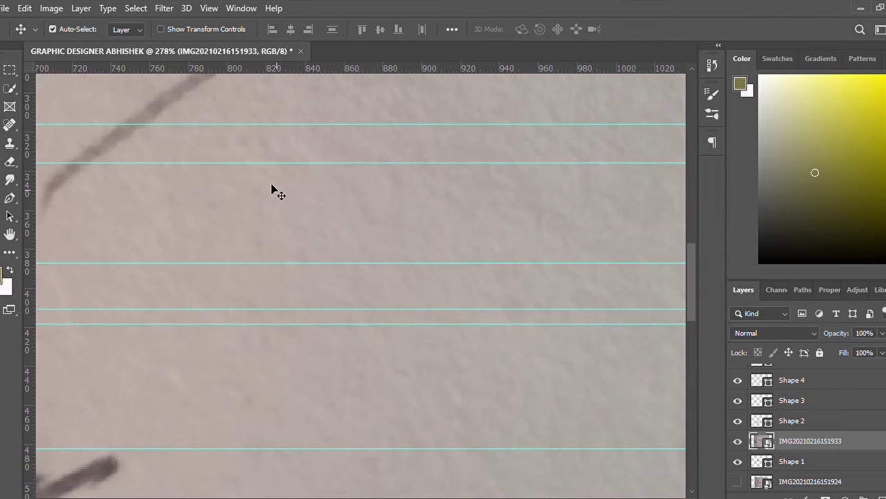
scroll(271, 185, down, 2)
key(ctrl+;)
key(ctrl+r)
scroll(275, 193, down, 10)
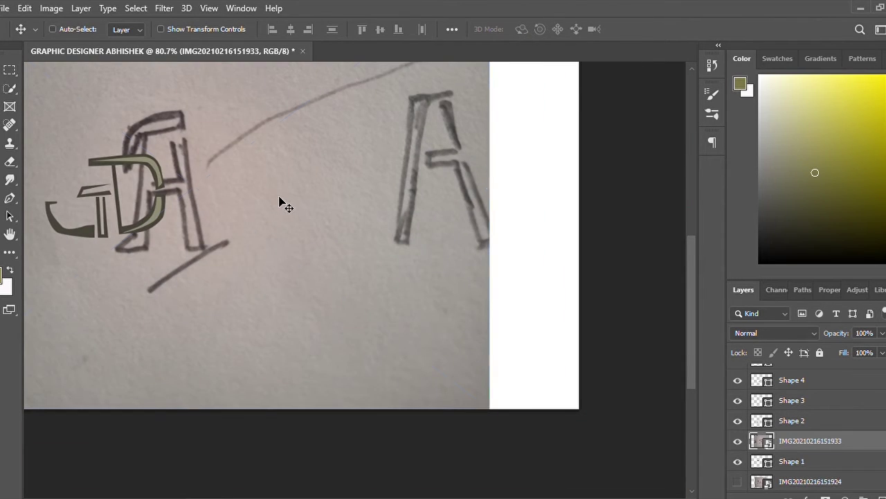
Scale the A sketch photo to 6.94%, place it to the right of the monogram and stack its layer below Shape 1
key(ctrl+t)
drag(490, 408, 311, 275)
drag(234, 234, 503, 328)
drag(411, 328, 409, 311)
scroll(331, 304, up, 6)
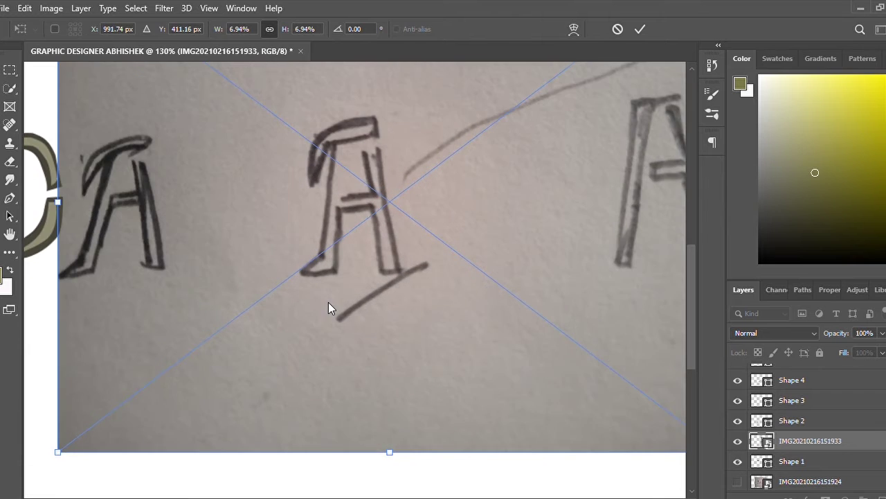
key(Return)
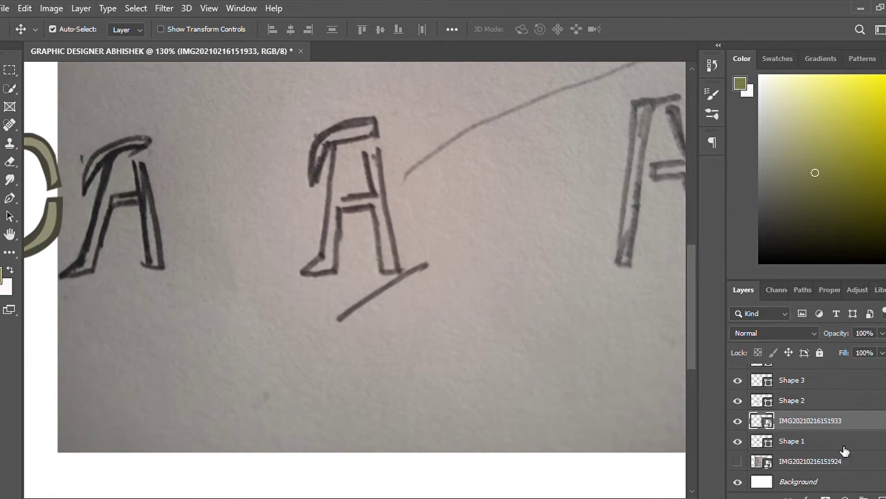
drag(844, 462, 844, 459)
scroll(424, 274, up, 3)
scroll(293, 206, up, 3)
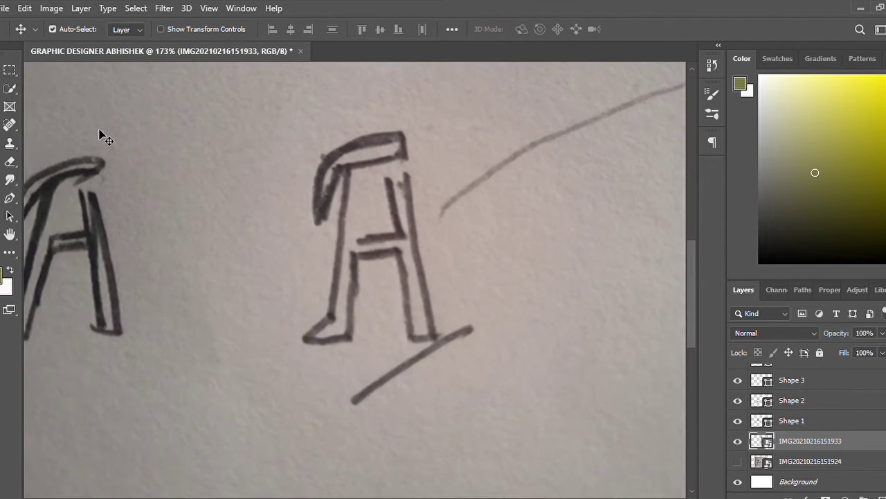
Trace the curved top stroke of the middle A as a closed olive shape, about 78 by 84 px
key(p)
scroll(349, 150, up, 3)
click(421, 125)
click(427, 161)
click(337, 178)
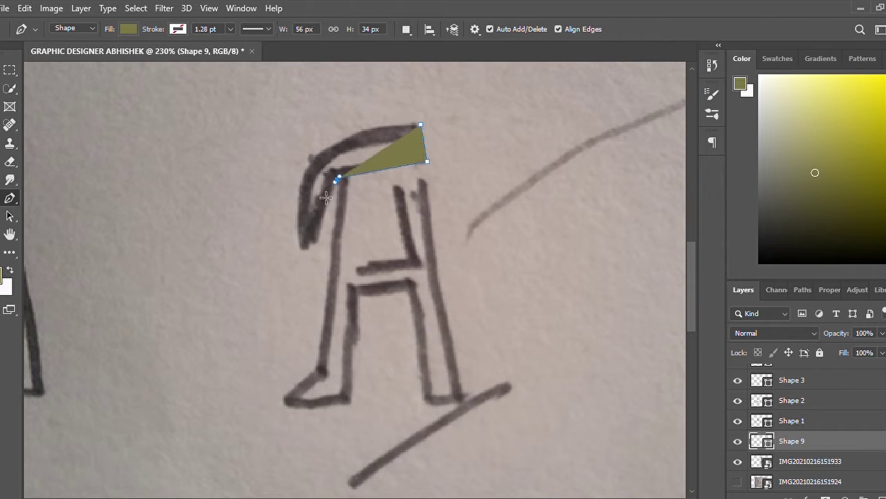
click(307, 260)
drag(302, 213, 301, 190)
drag(329, 151, 399, 126)
click(420, 124)
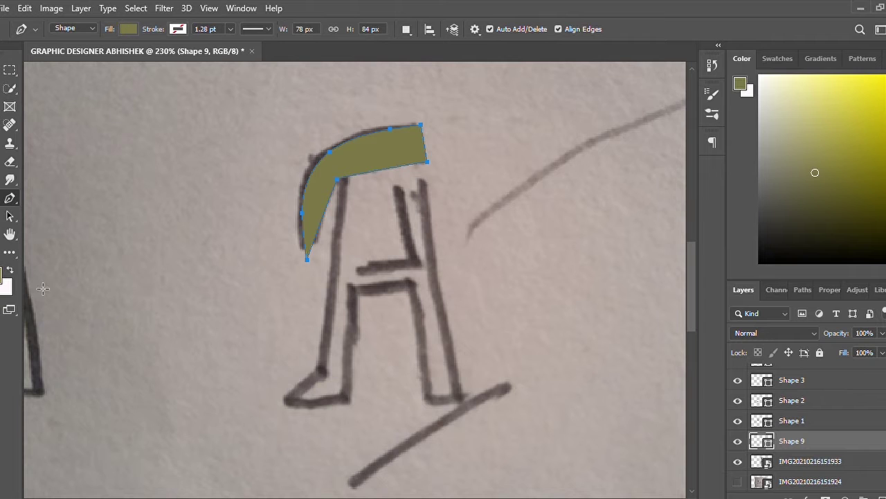
Sample the dark olive of the monogram's G and fill the A's curved top stroke with it
key(i)
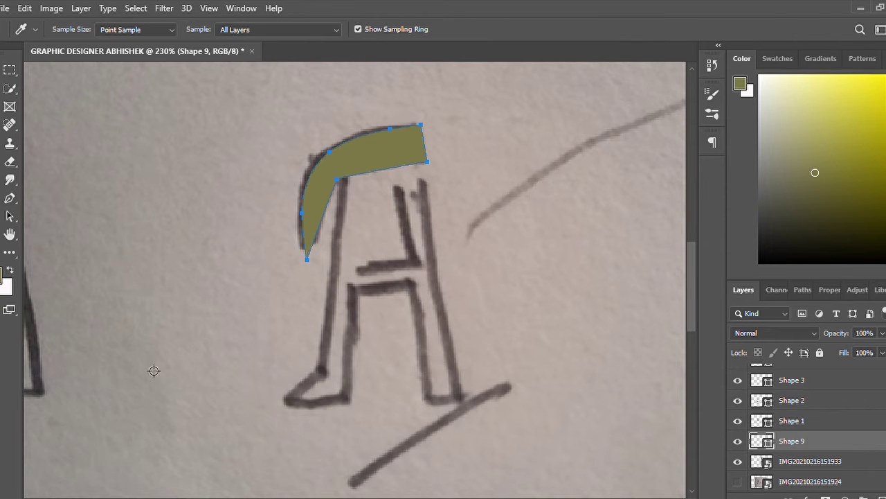
scroll(99, 336, down, 5)
scroll(41, 333, down, 5)
scroll(261, 261, up, 3)
click(240, 257)
scroll(244, 258, up, 3)
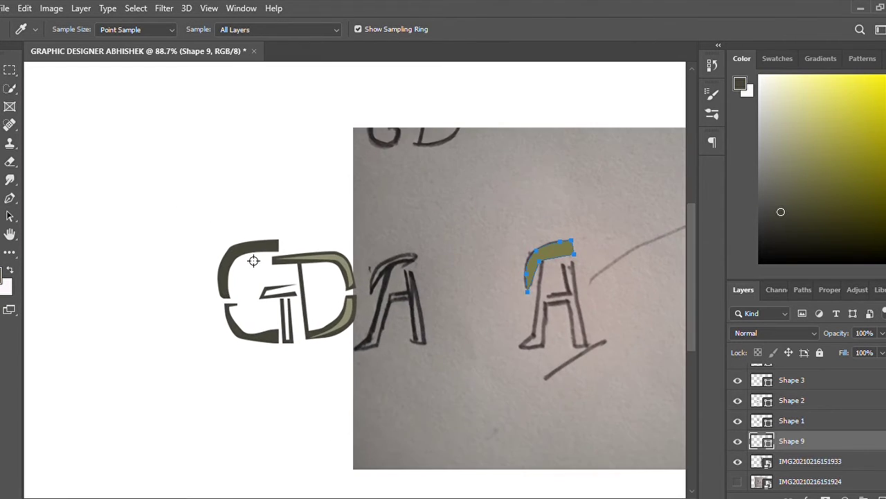
scroll(277, 269, down, 4)
scroll(469, 287, up, 4)
key(alt+BackSpace)
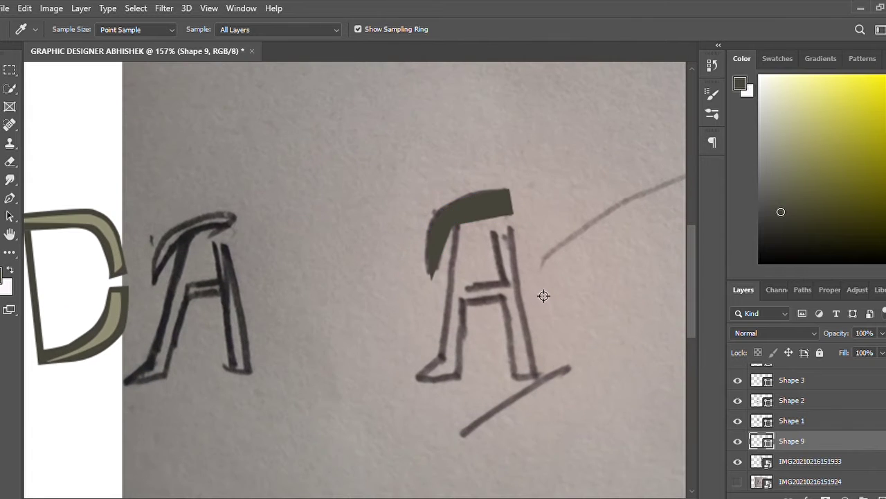
Lower the opacity of the A's curved top stroke to 59% so the sketch underneath can guide the Pen tool
scroll(529, 232, up, 2)
scroll(580, 302, up, 2)
scroll(580, 302, right, 2)
click(7, 198)
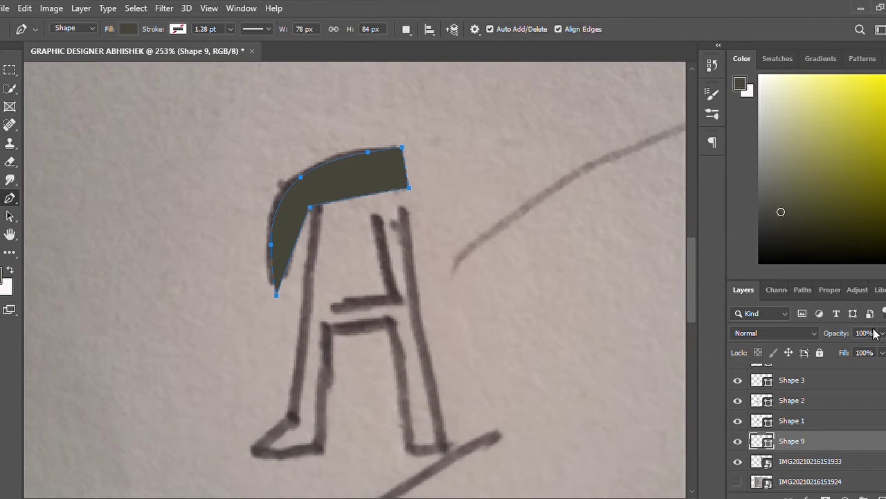
drag(848, 338, 837, 337)
scroll(306, 241, up, 1)
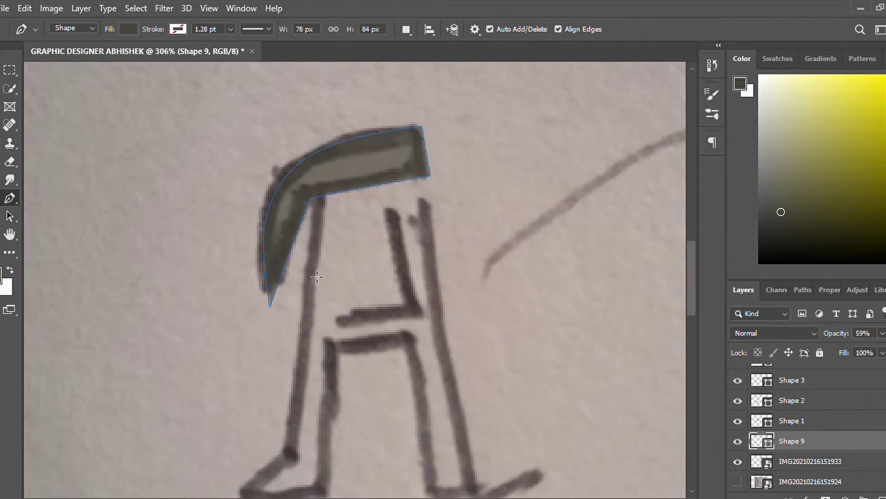
Trace a curved highlight about 67 by 59 px inside the A's top stroke and fill it with light olive
click(411, 143)
mouse_move(289, 180)
mouse_down()
mouse_move(272, 214)
mouse_move(302, 191)
mouse_up()
click(267, 269)
drag(369, 173, 407, 164)
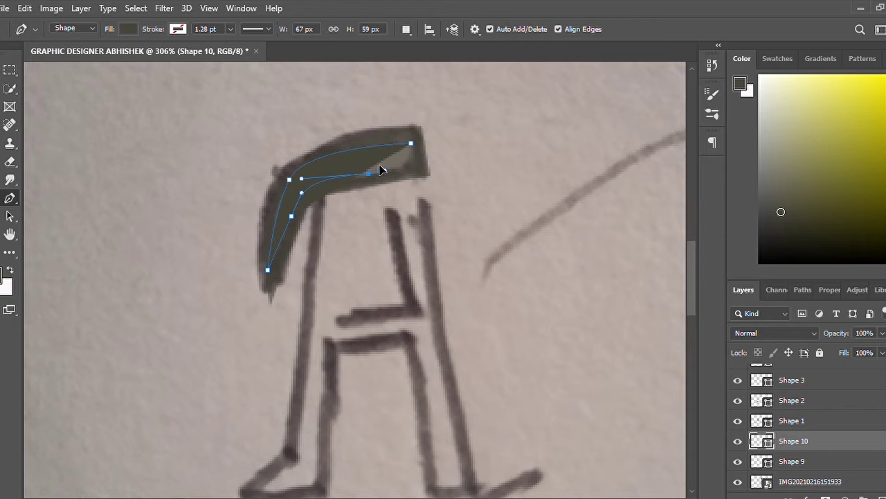
click(406, 171)
click(413, 169)
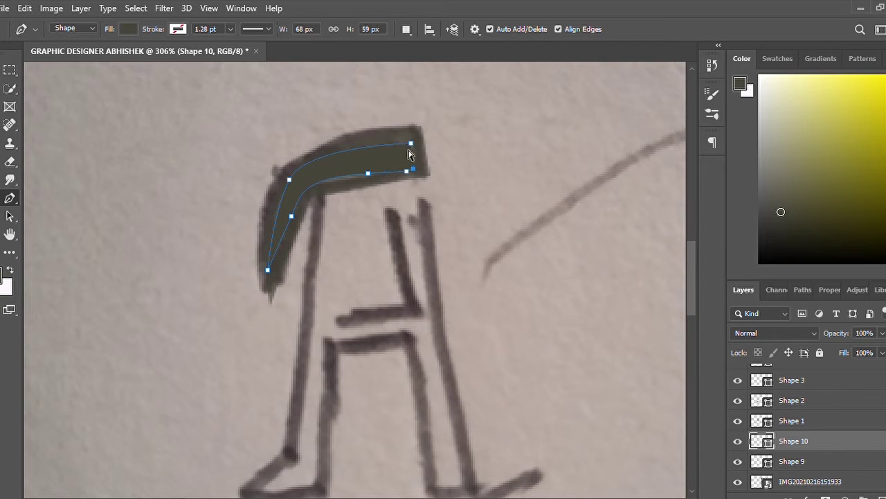
click(411, 144)
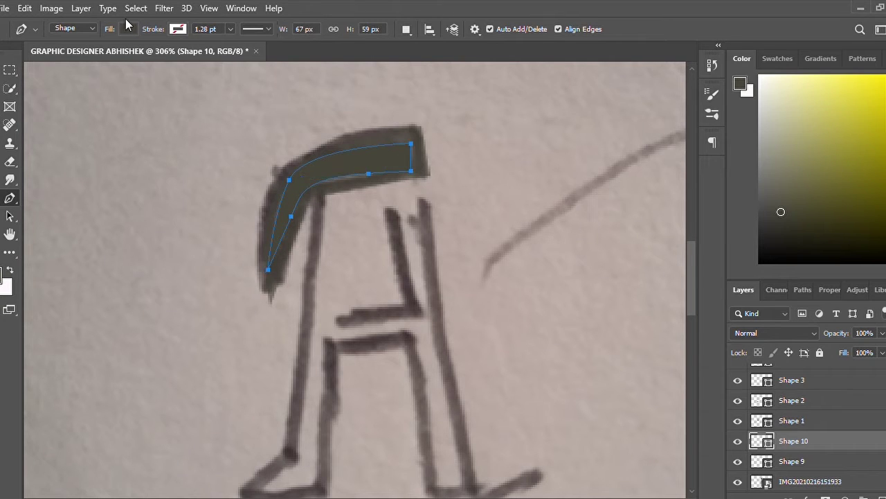
click(161, 101)
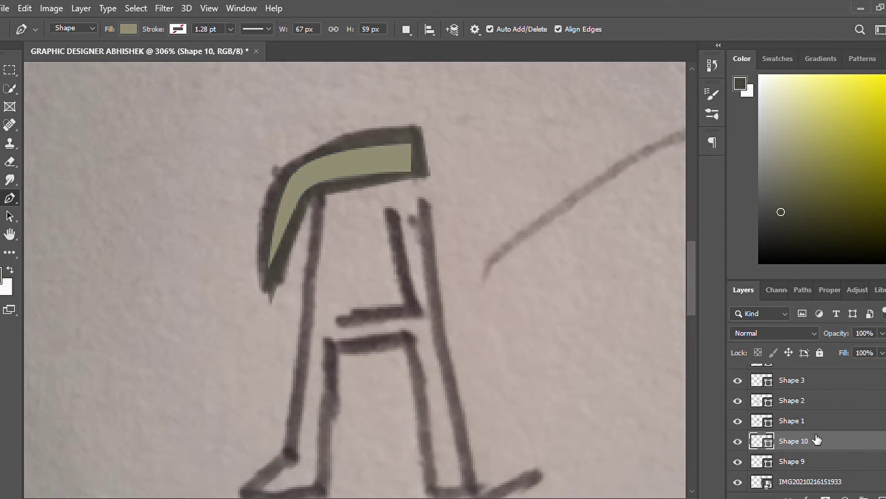
Restore the opacity of the A's dark top stroke to 100%
scroll(233, 332, down, 1)
click(817, 461)
drag(882, 334, 885, 338)
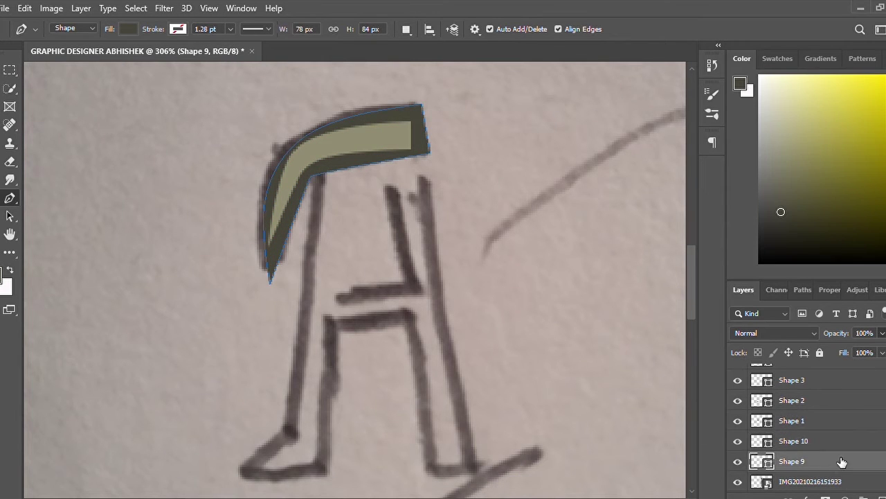
Start a new shape above the highlight layer, outlining the A's left leg, its slanted foot and the inner corner below the crossbar
scroll(842, 460, down, 2)
click(782, 403)
scroll(415, 284, up, 1)
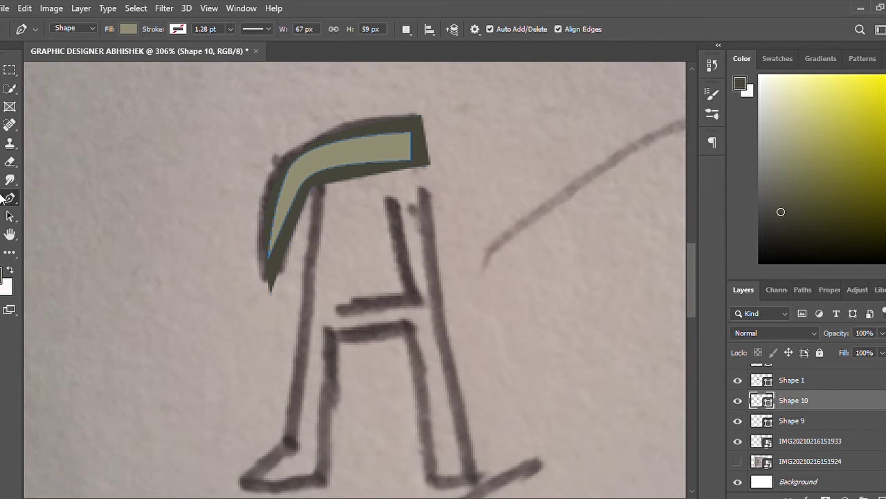
click(313, 182)
click(284, 438)
scroll(245, 457, down, 1)
click(236, 465)
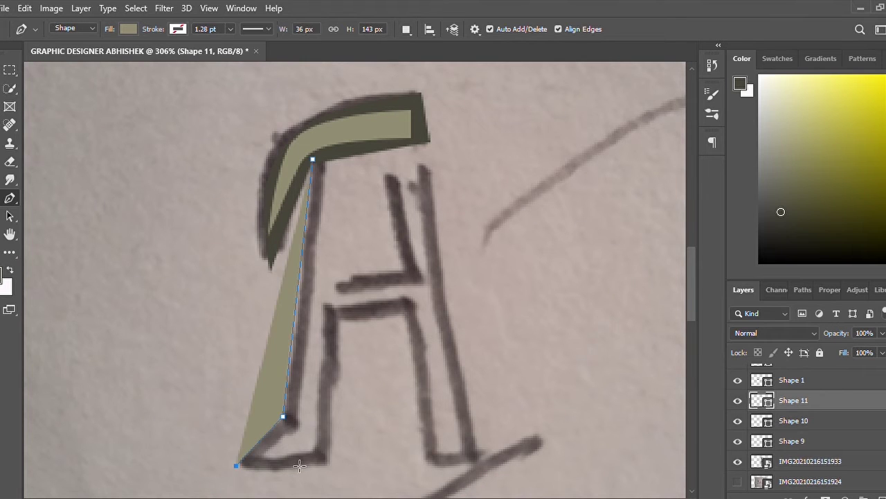
click(330, 465)
click(340, 321)
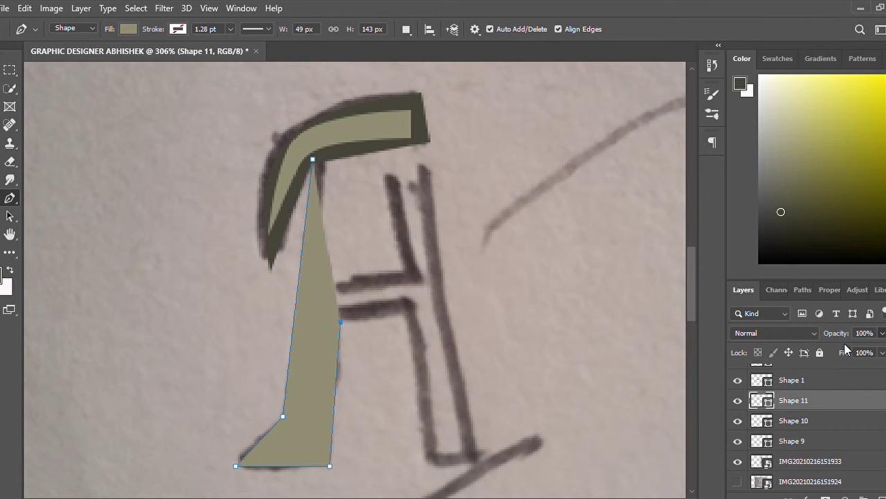
Set the leg shape's opacity to 48% and continue its outline under the crossbar and around the outside of the right leg
key(4)
key(8)
click(405, 316)
click(426, 463)
click(479, 460)
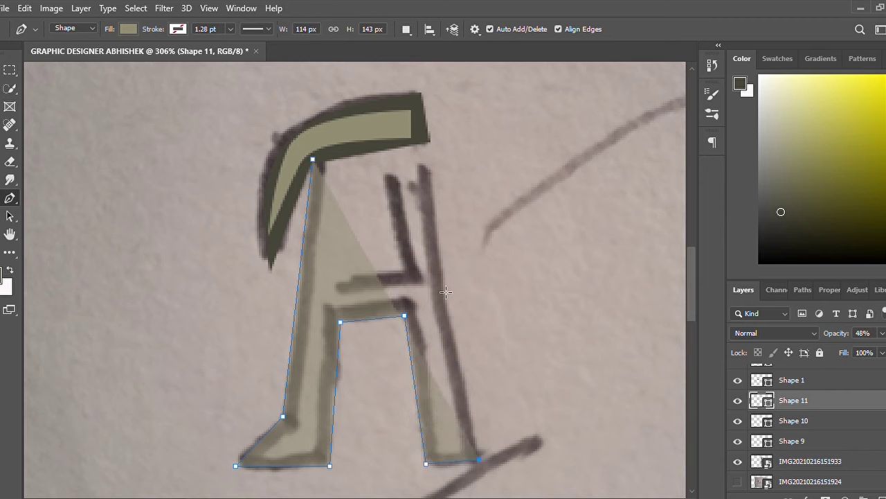
click(432, 169)
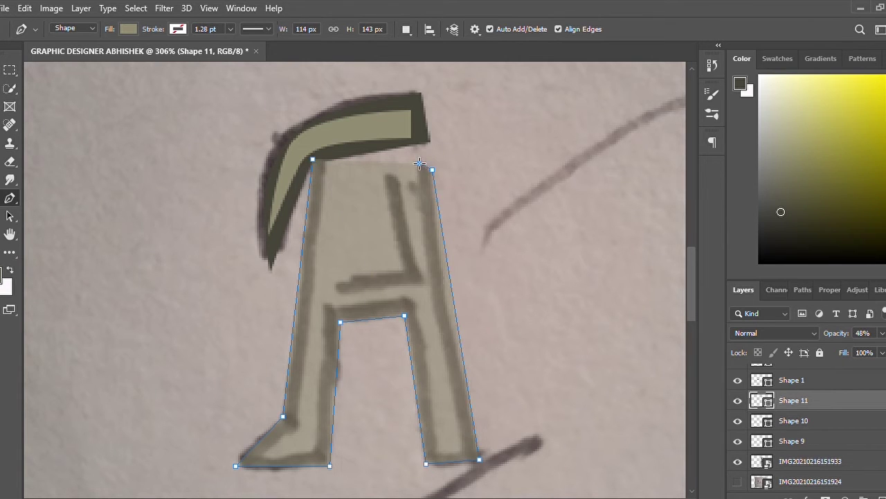
Close the A's leg outline along its inner edges, about 114 by 144 px, and give it the dark olive fill at 100% opacity
click(460, 449)
click(434, 453)
click(416, 299)
click(329, 307)
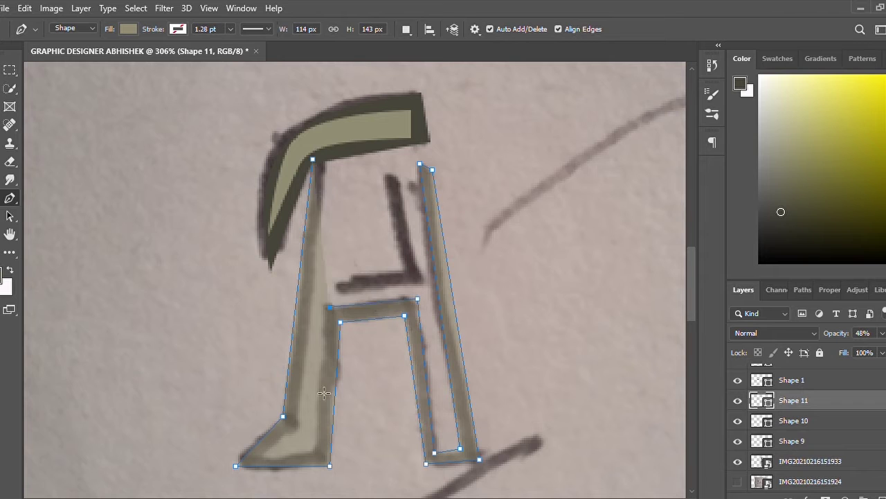
click(311, 450)
click(264, 457)
click(296, 427)
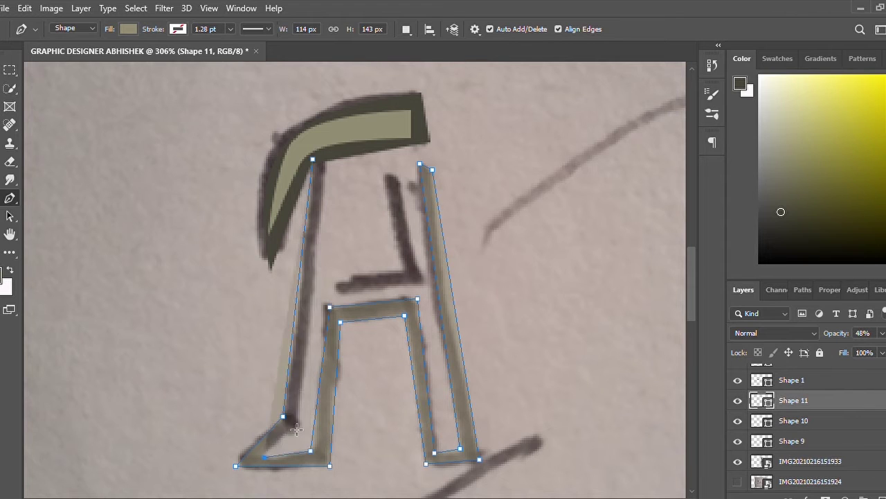
click(327, 159)
click(61, 111)
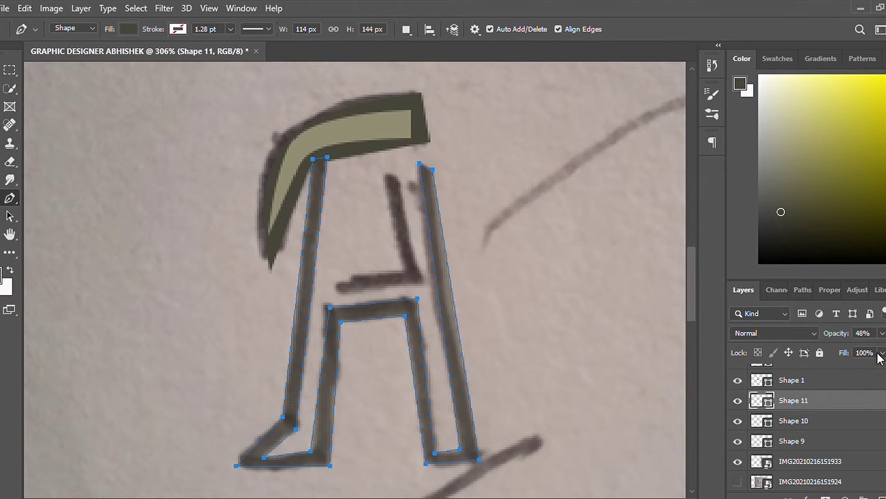
drag(836, 333, 880, 333)
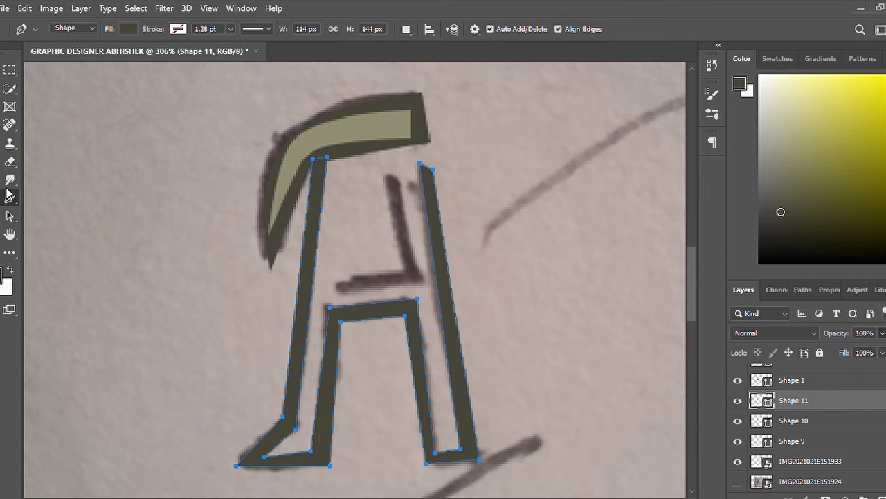
Trace the A's inner L-shaped stroke above the crossbar as a closed dark shape, about 40 by 58 px
click(386, 170)
click(400, 179)
click(402, 271)
click(347, 278)
click(332, 294)
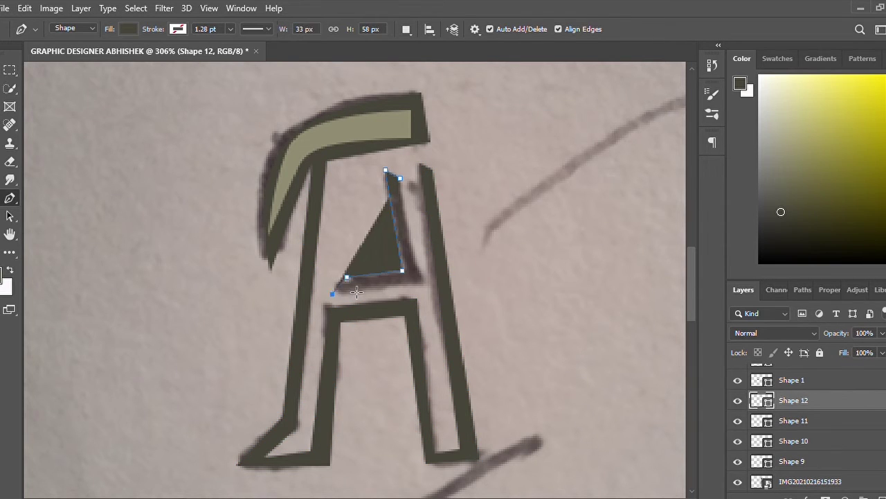
click(418, 285)
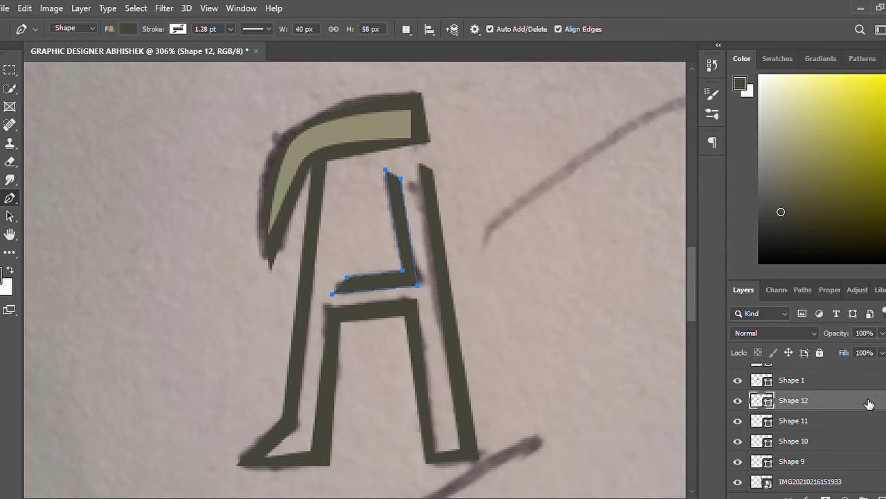
scroll(869, 403, down, 2)
click(738, 441)
scroll(141, 224, down, 5)
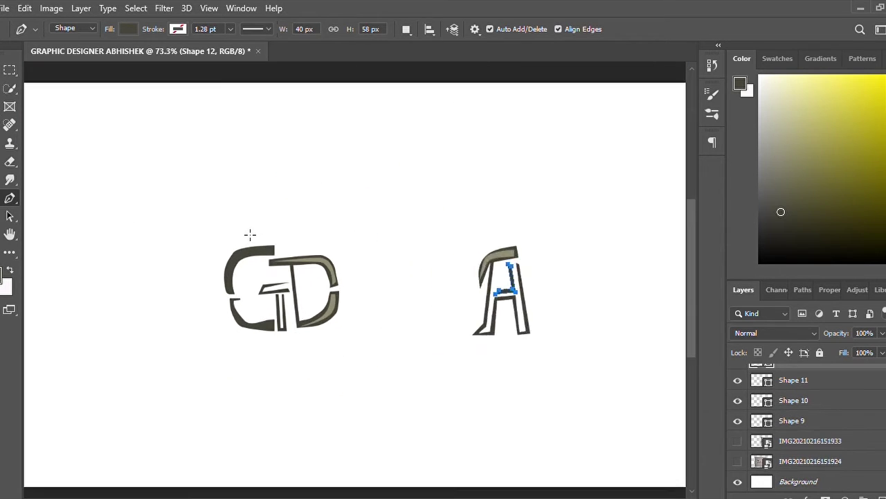
scroll(250, 235, down, 1)
Group the A shapes and the GD monogram shapes separately, stacking the A group above the monogram group
key(v)
drag(447, 212, 580, 356)
key(ctrl+g)
scroll(531, 325, up, 2)
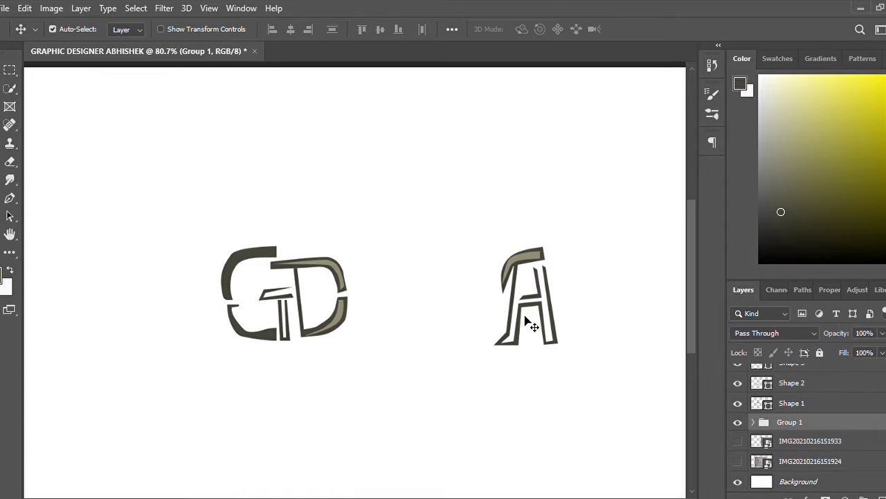
drag(178, 212, 389, 385)
key(ctrl+g)
drag(829, 365, 828, 366)
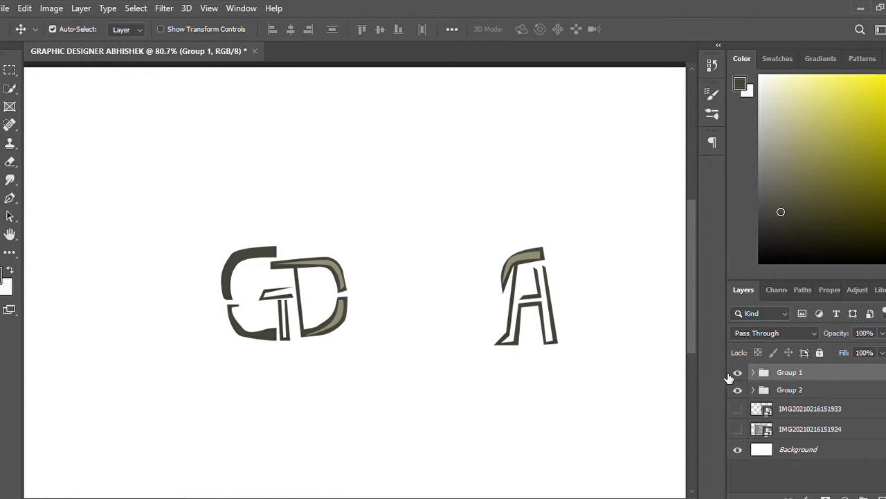
Try moving the A's leg shape on its own, undo the move and clear the selection
scroll(405, 259, down, 1)
drag(500, 305, 487, 302)
key(ctrl+z)
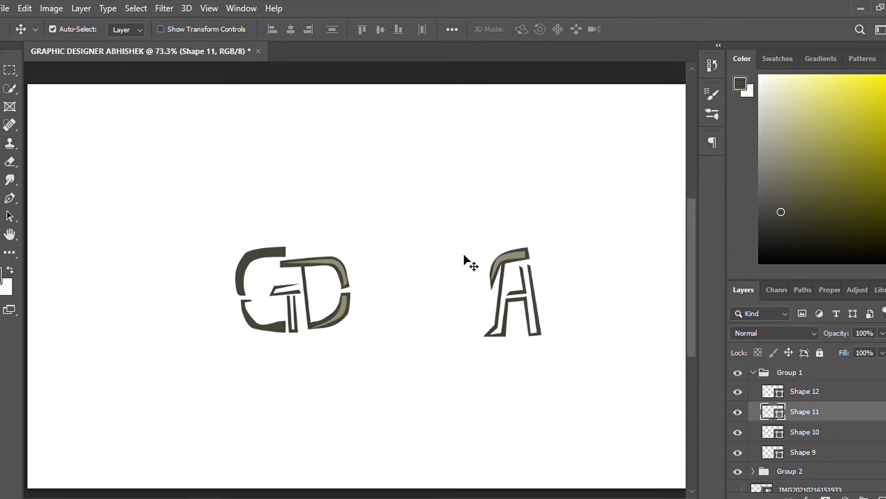
click(753, 373)
click(309, 197)
Select all four A shapes, move them together close to the right side of the GD monogram and commit the transform
drag(450, 220, 549, 331)
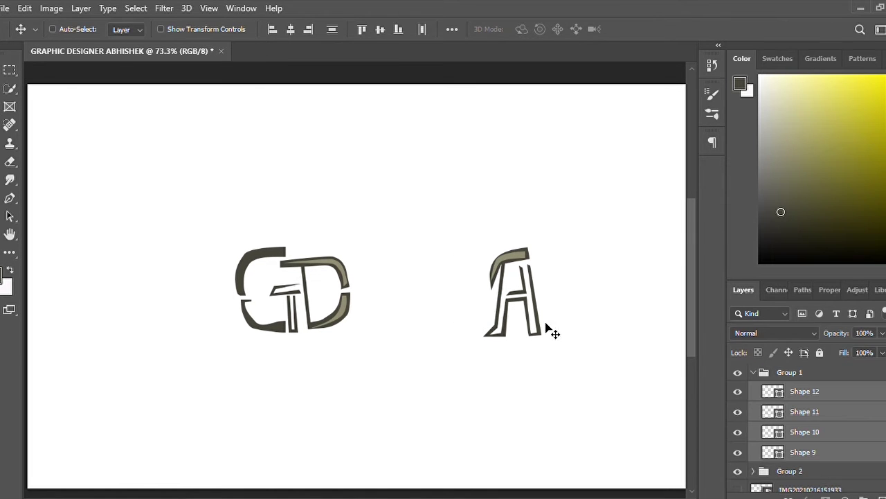
key(ctrl+t)
drag(523, 299, 414, 289)
key(Return)
scroll(427, 295, down, 5)
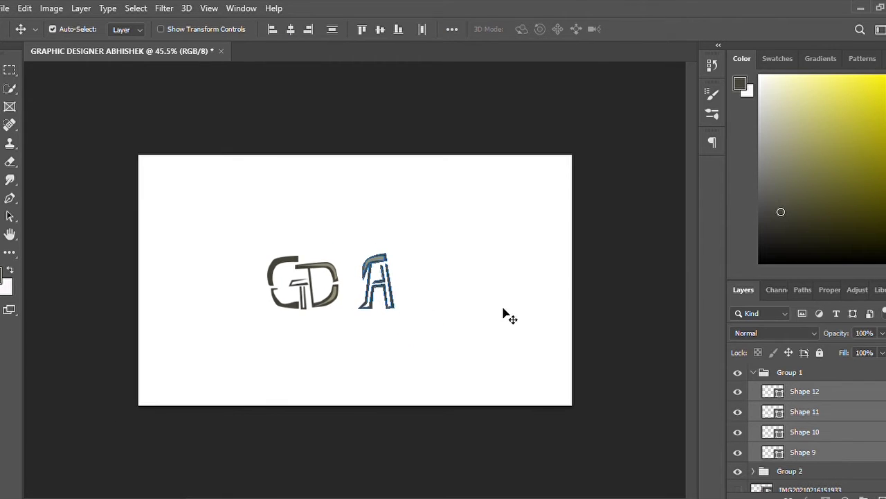
click(428, 295)
scroll(207, 293, up, 6)
scroll(209, 295, down, 3)
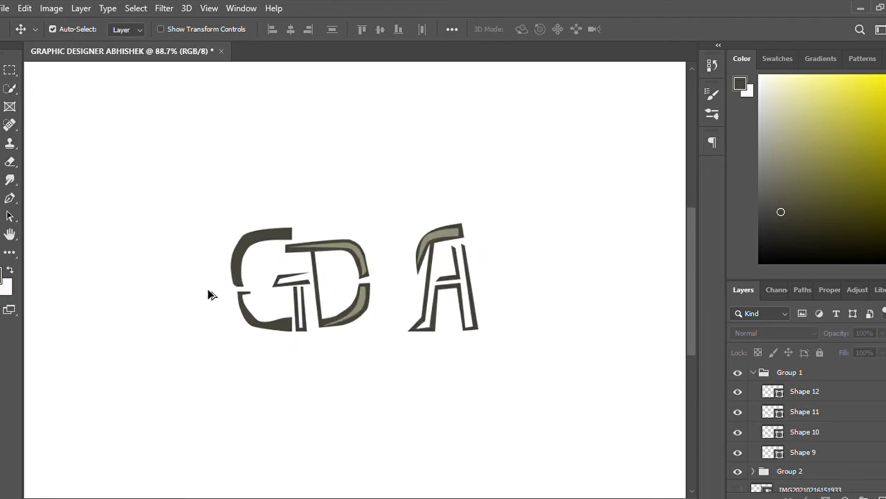
Fill the Background layer with orange
click(485, 392)
key(i)
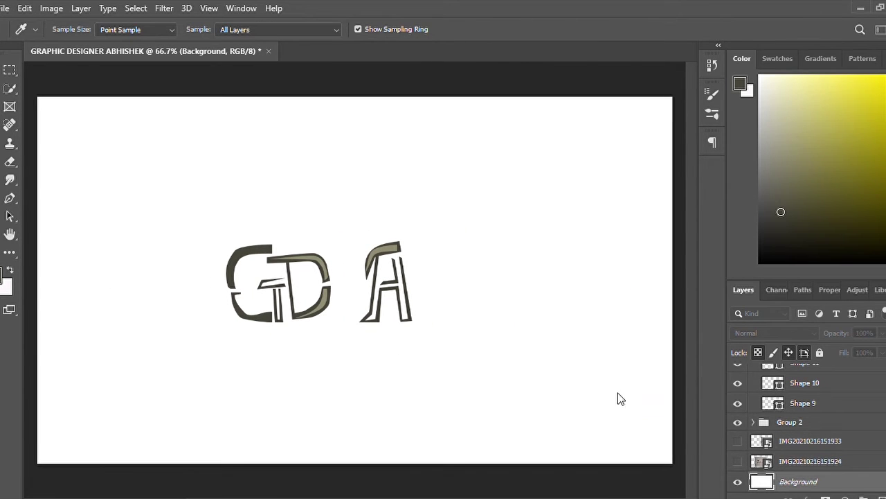
click(628, 274)
click(2, 274)
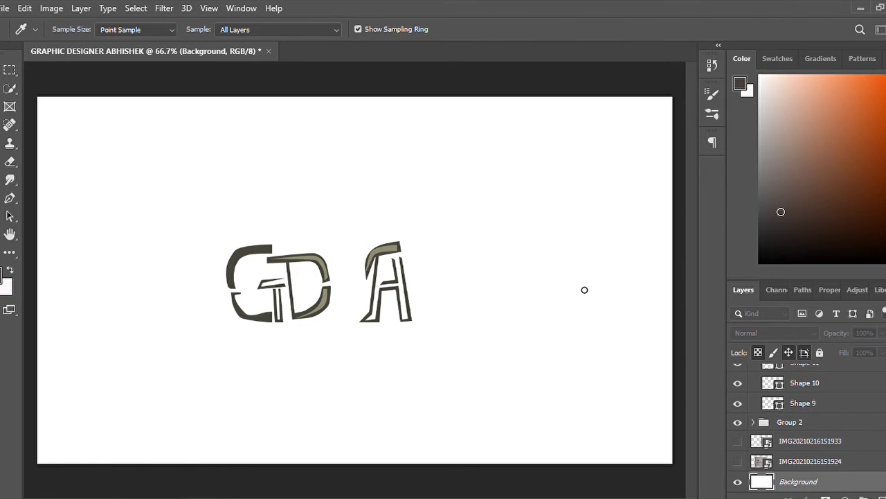
click(721, 259)
key(alt+BackSpace)
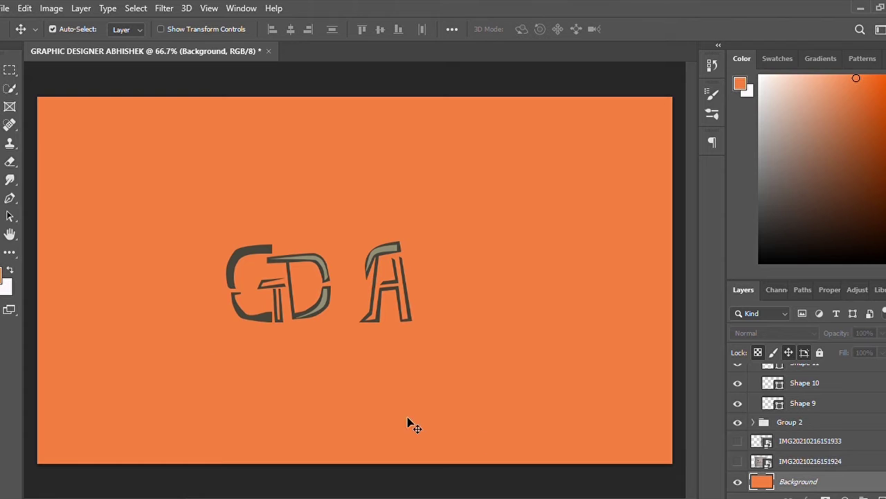
Select the G's upper stroke and set the foreground colour to turquoise
click(197, 294)
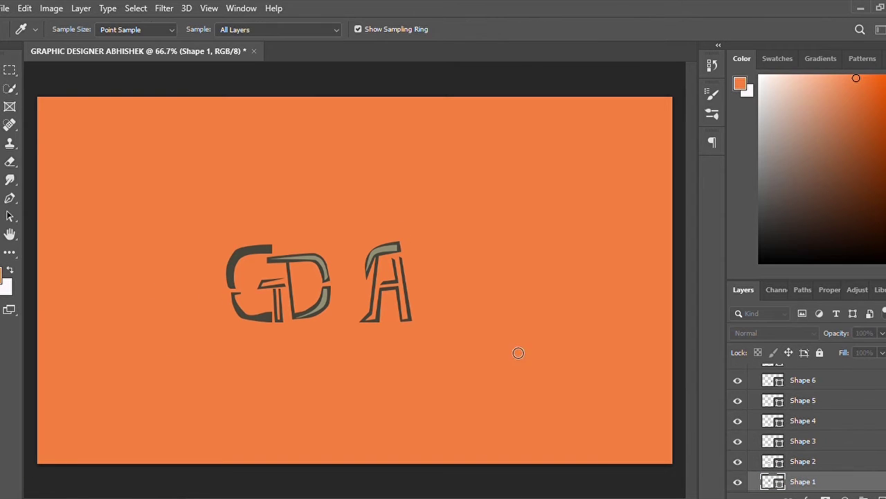
key(ctrl)
key(Return)
Try the turquoise fill on the G's upper stroke and undo it
key(alt+BackSpace)
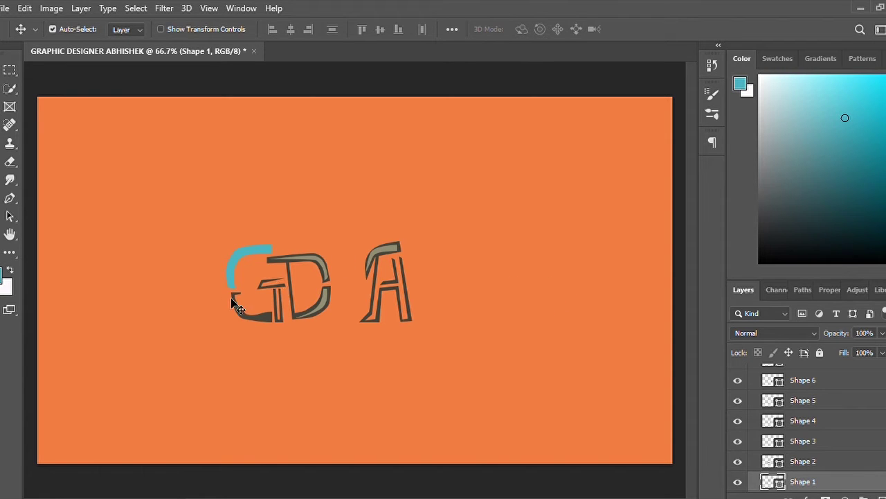
click(239, 311)
key(ctrl+z)
Fill the D's upper and lower highlights and the highlight in the A's top stroke with turquoise
ctrl+click(316, 261)
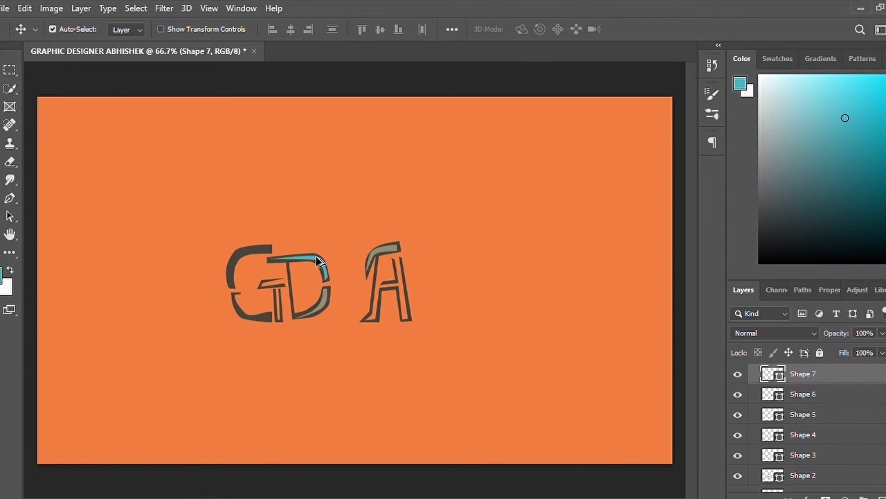
key(ctrl+j)
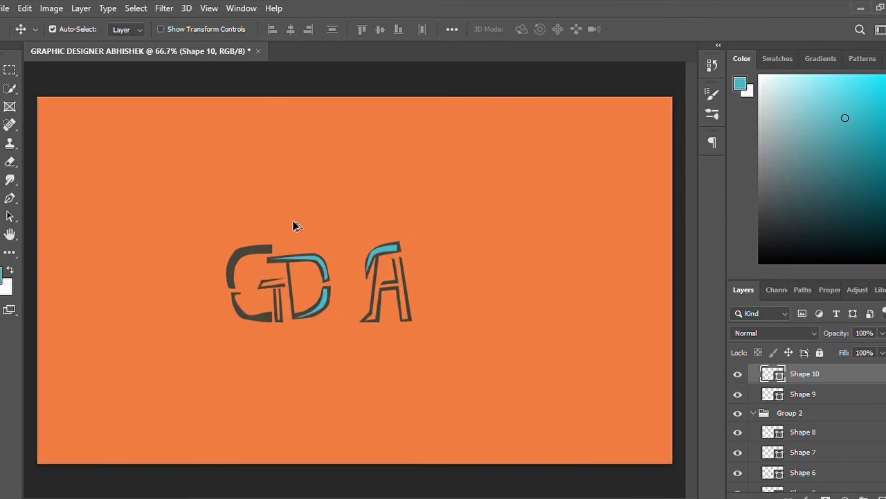
Select the GD monogram's shapes, enlarge them and move the monogram further left on the orange background
scroll(293, 223, up, 3)
scroll(293, 226, down, 3)
drag(196, 225, 340, 341)
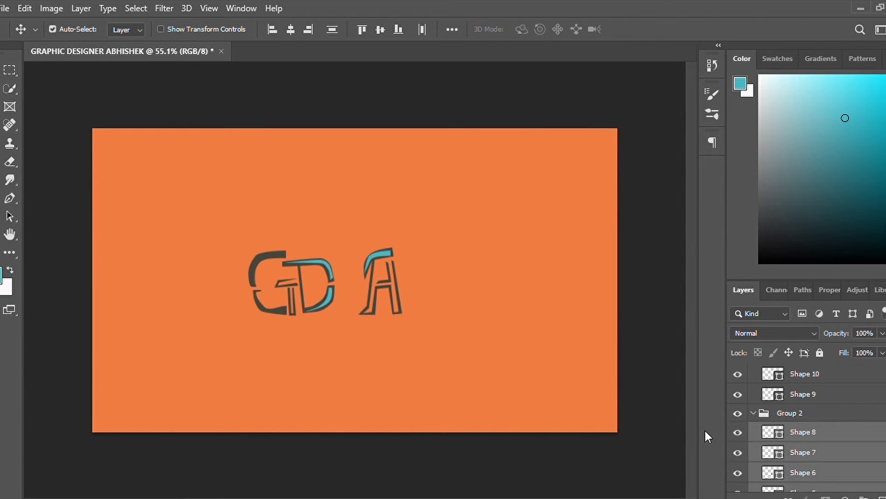
key(ctrl+t)
drag(334, 251, 380, 216)
drag(312, 266, 279, 273)
key(Return)
Select the letter A's shapes, enlarge them and move the letter right, leaving a gap beside the monogram
drag(349, 245, 426, 338)
key(ctrl+t)
drag(403, 247, 450, 234)
drag(387, 268, 473, 290)
key(Return)
Sample the G's dark colour and draw a right-pointing arrow about 101 by 63 px between the D and the A with the Pen tool
key(i)
click(234, 238)
key(v)
click(4, 199)
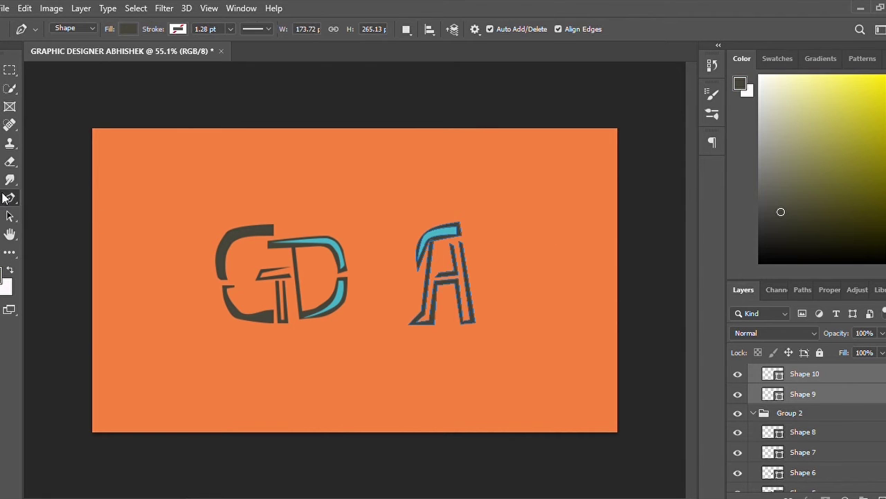
click(365, 272)
click(390, 272)
click(383, 265)
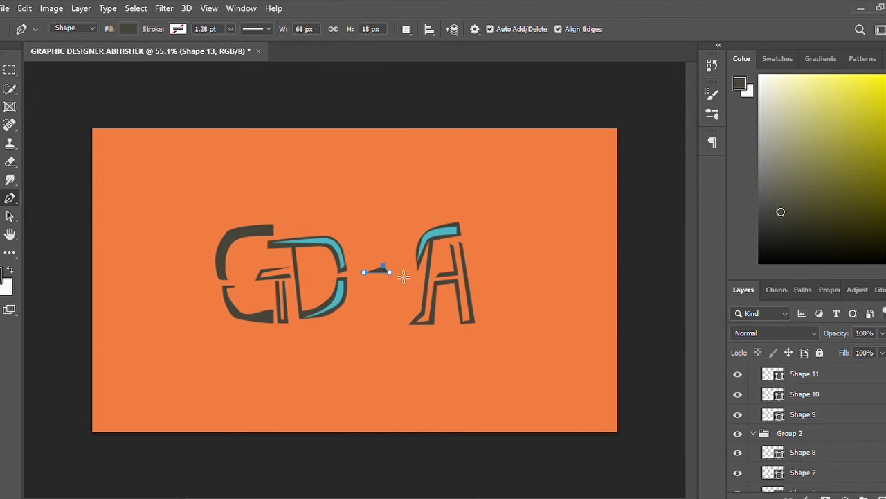
click(404, 279)
click(384, 288)
click(389, 278)
click(364, 274)
scroll(358, 311, down, 1)
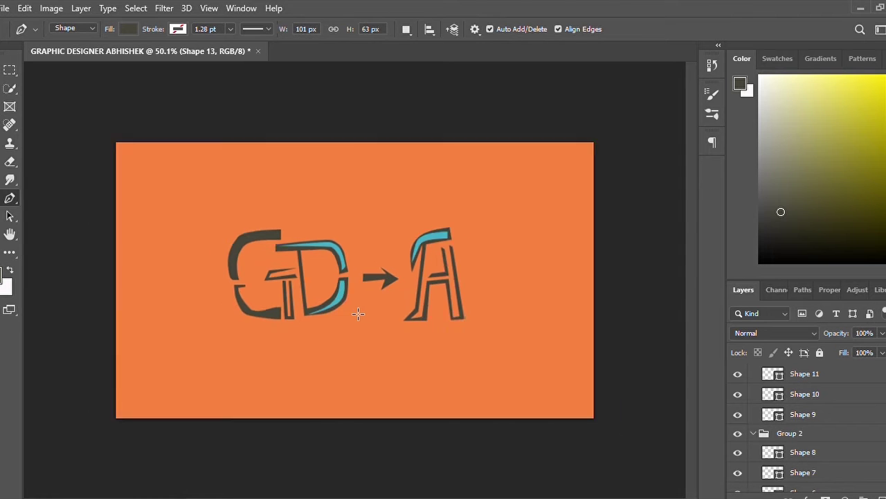
Duplicate the arrow, scale the copy to about 120% width and 133% height, and place its layer beneath the original
scroll(358, 312, up, 3)
scroll(358, 311, up, 4)
key(v)
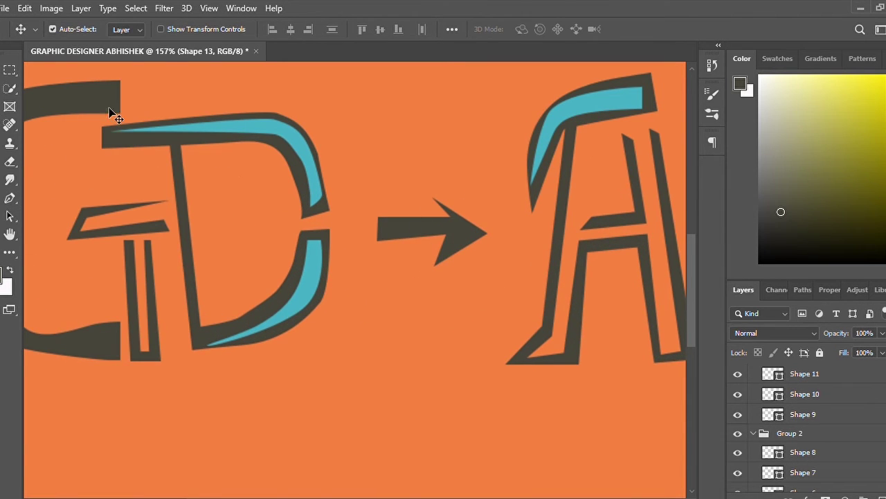
key(ctrl+j)
key(ctrl+t)
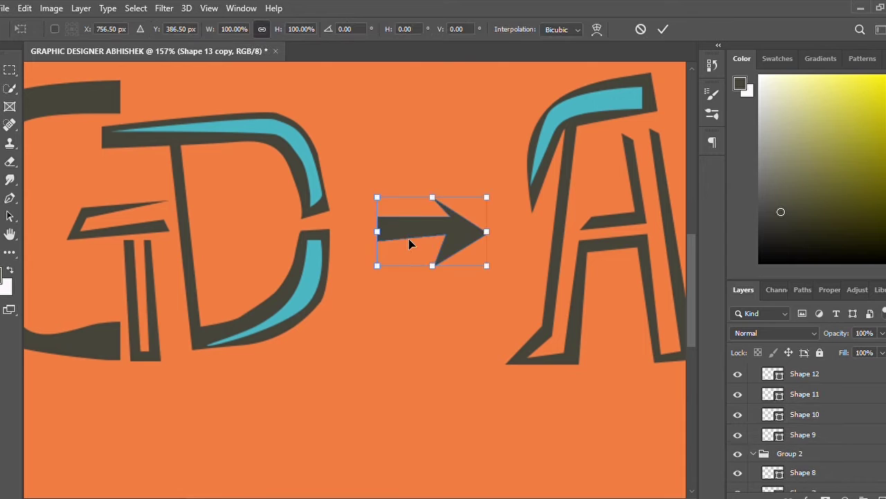
drag(379, 197, 355, 184)
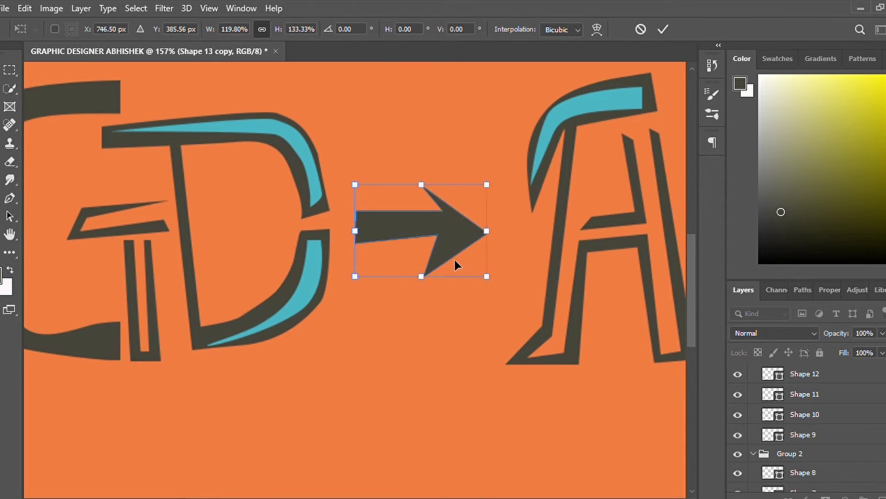
scroll(830, 429, up, 3)
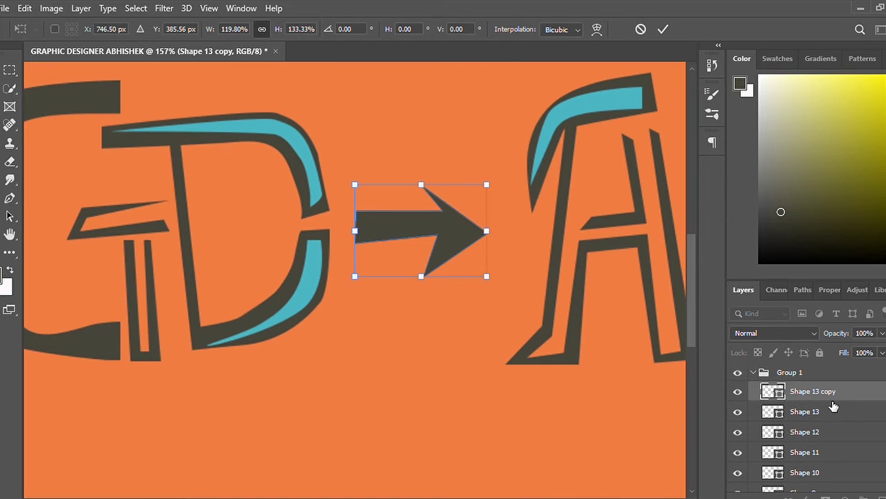
key(Return)
drag(852, 420, 849, 394)
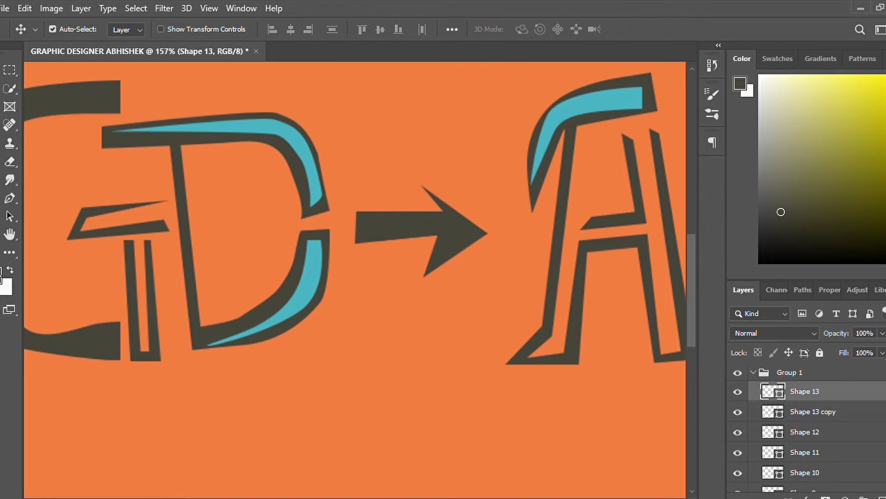
Fill the smaller front arrow with turquoise sampled from the D's highlight
key(i)
click(304, 164)
key(alt+BackSpace)
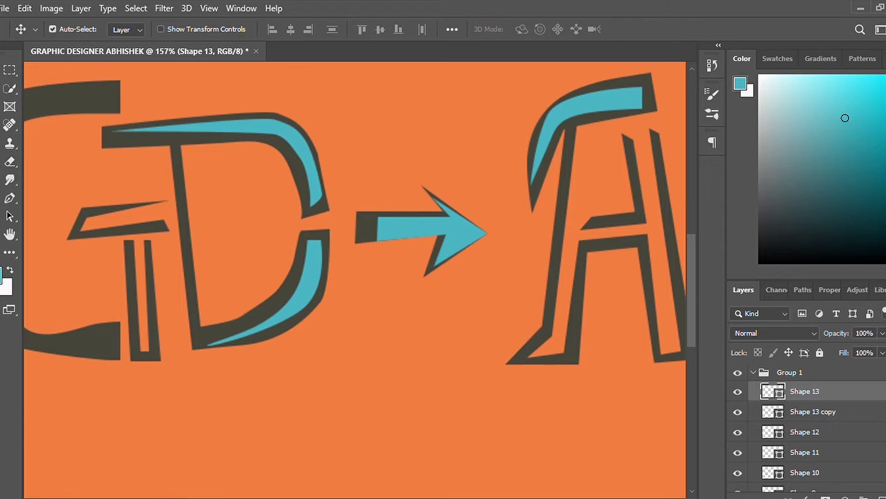
Transform the turquoise arrow so that it sits inside the larger dark arrow as a highlight
key(ctrl+t)
drag(481, 230, 475, 230)
key(ctrl+z)
drag(433, 198, 434, 197)
drag(488, 231, 484, 232)
drag(430, 196, 434, 196)
drag(379, 234, 369, 231)
drag(420, 261, 423, 261)
drag(423, 216, 425, 214)
drag(428, 194, 428, 192)
key(Return)
Draw a turquoise block about 13 by 20 px near the right end of the G's upper stroke with the Pen tool
scroll(369, 337, down, 9)
scroll(133, 310, up, 2)
scroll(198, 297, up, 3)
click(9, 162)
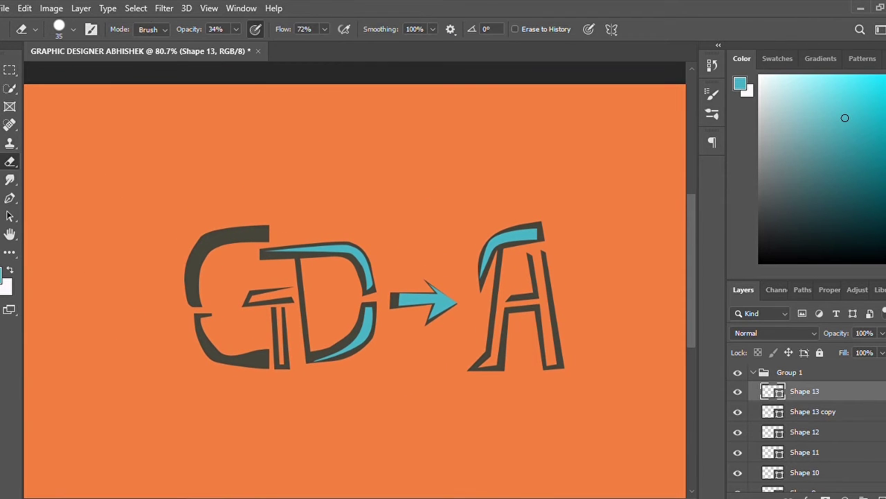
click(9, 198)
scroll(242, 230, up, 8)
click(288, 220)
click(271, 220)
click(271, 244)
click(287, 243)
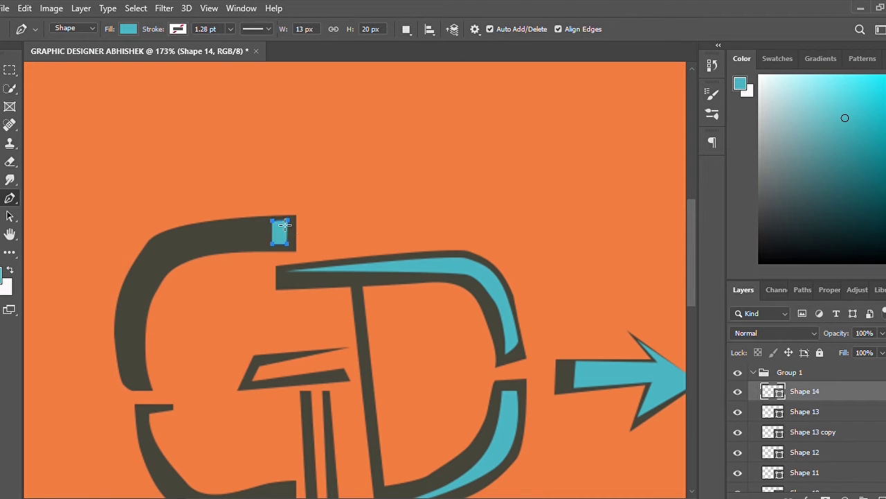
Duplicate the turquoise block and space the copies leftward to make a row of four in the G's upper stroke
key(ctrl+j)
key(ctrl+t)
drag(274, 232, 216, 235)
key(Return)
key(ctrl+j)
key(v)
click(238, 228)
key(ctrl+j)
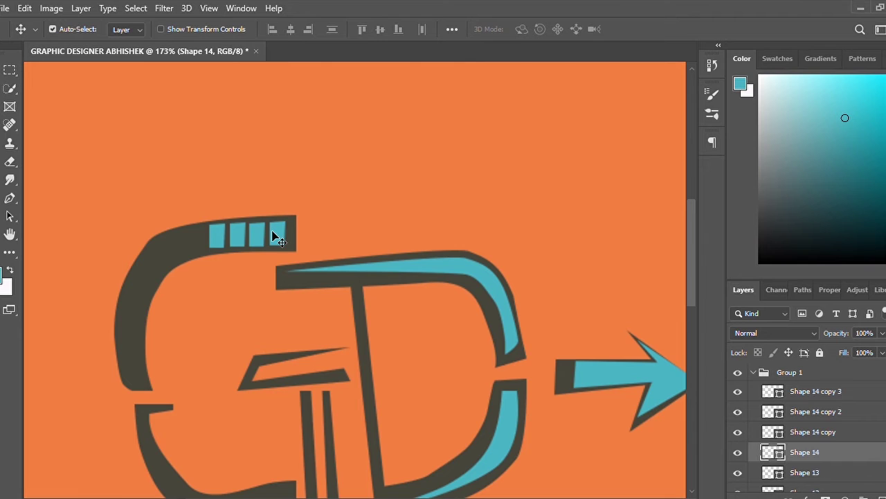
Copy the turquoise block into the G's lower stroke and arrange a row of three at its right end
click(212, 231)
scroll(211, 231, down, 4)
scroll(317, 203, up, 3)
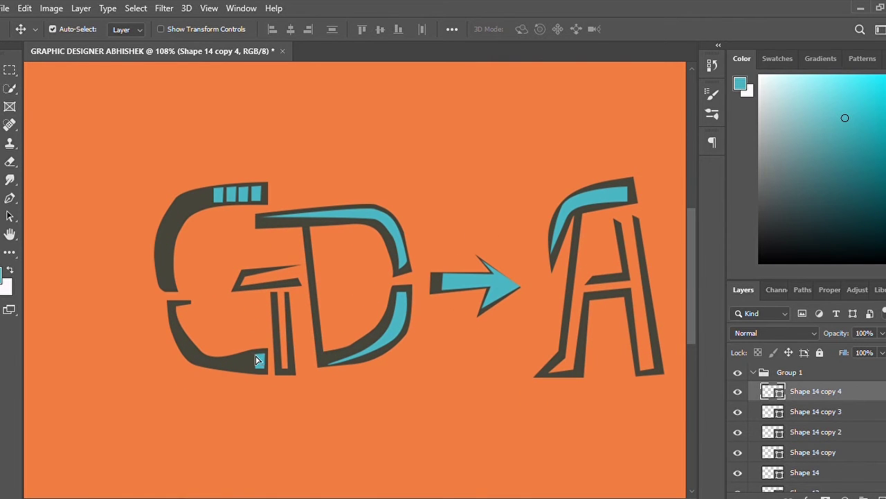
scroll(234, 312, up, 3)
scroll(234, 313, down, 3)
drag(261, 323, 234, 320)
key(ctrl+t)
key(Return)
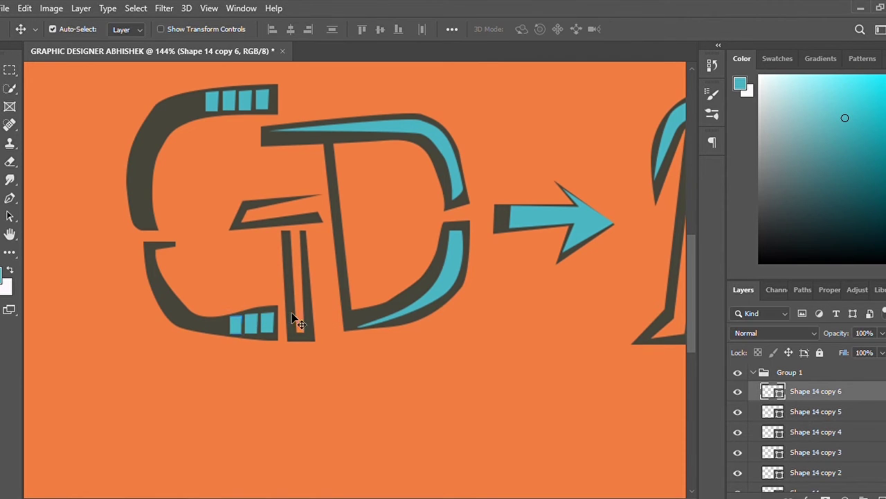
Draw a small turquoise square about 5 by 5 px at the upper end of the A's left leg
scroll(271, 316, down, 5)
scroll(532, 236, up, 5)
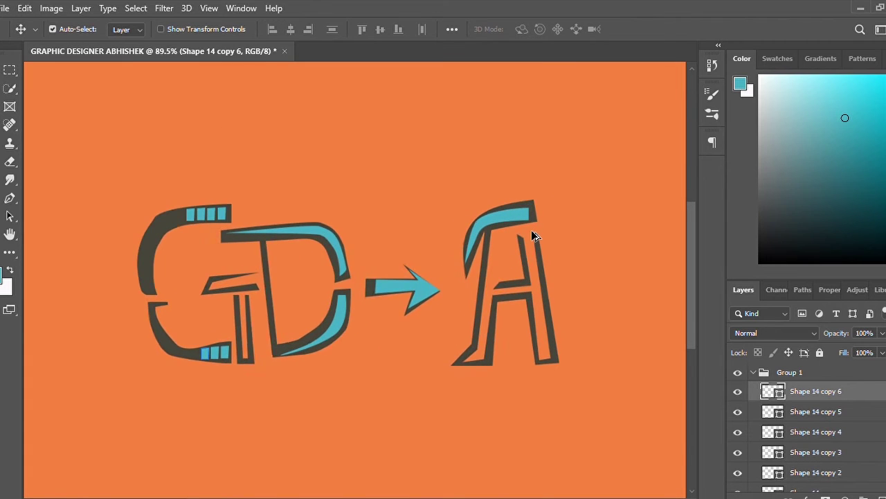
key(p)
scroll(443, 253, up, 4)
click(393, 229)
click(402, 229)
click(401, 239)
click(393, 238)
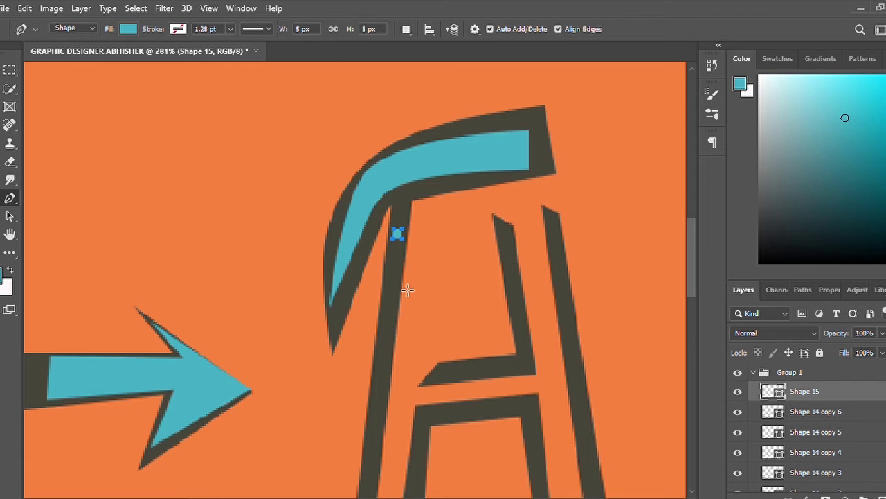
Duplicate the small square repeatedly and space the copies down the A's left leg to form a column of six
key(ctrl+j)
key(ctrl+t)
key(Return)
key(v)
drag(393, 237, 391, 254)
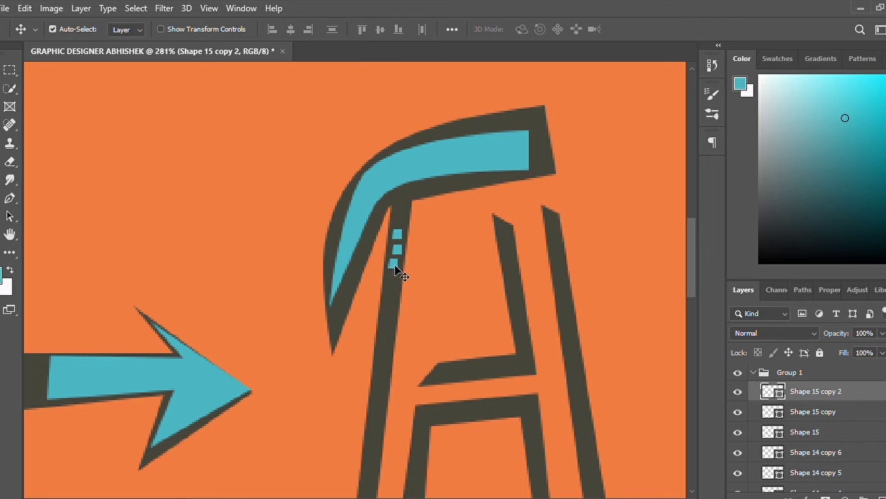
click(396, 251)
click(393, 263)
key(ctrl+j)
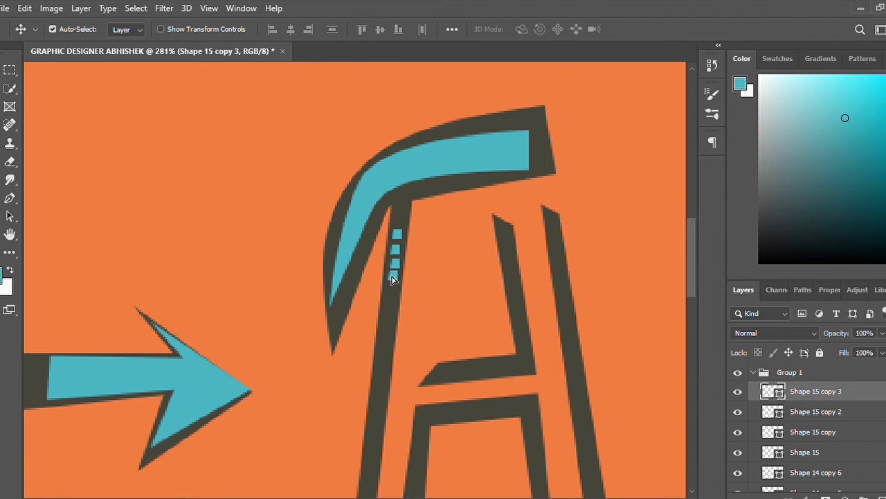
drag(393, 276, 387, 297)
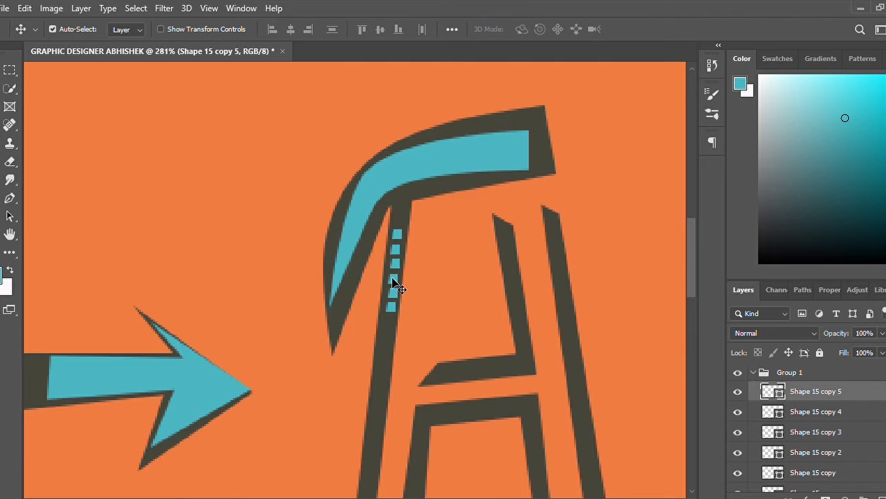
scroll(392, 283, down, 10)
scroll(471, 253, up, 10)
drag(367, 197, 365, 295)
key(ctrl+z)
scroll(410, 290, down, 1)
scroll(869, 411, down, 11)
scroll(857, 399, up, 7)
key(ctrl+t)
key(Escape)
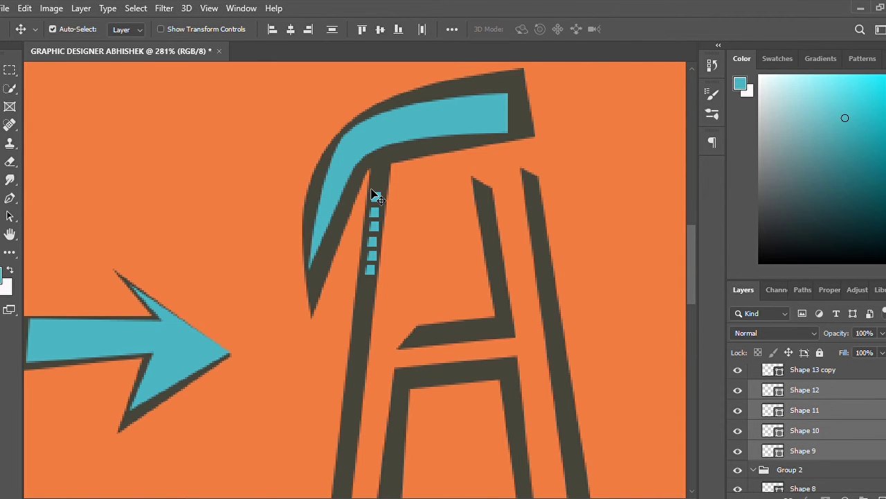
Select all six small squares, duplicate them together at 93.75% scale and place the copies farther down the A's left leg
click(408, 229)
click(376, 196)
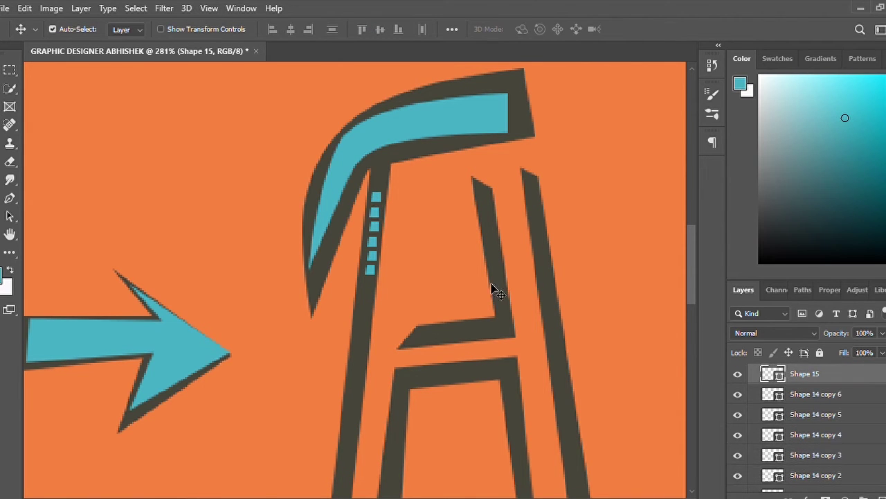
key(ctrl)
scroll(797, 436, up, 5)
shift+click(835, 376)
key(ctrl+t)
scroll(763, 441, up, 2)
shift+click(860, 396)
key(ctrl+t)
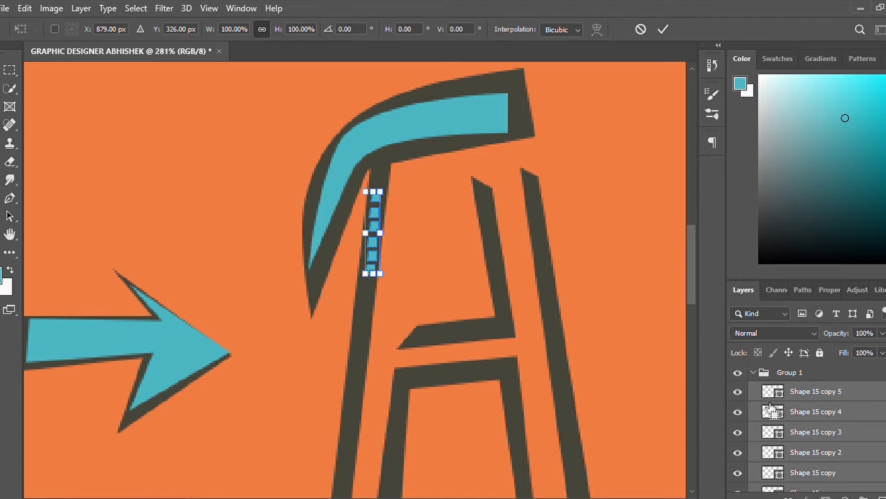
key(Escape)
key(ctrl+alt+t)
drag(369, 264, 359, 354)
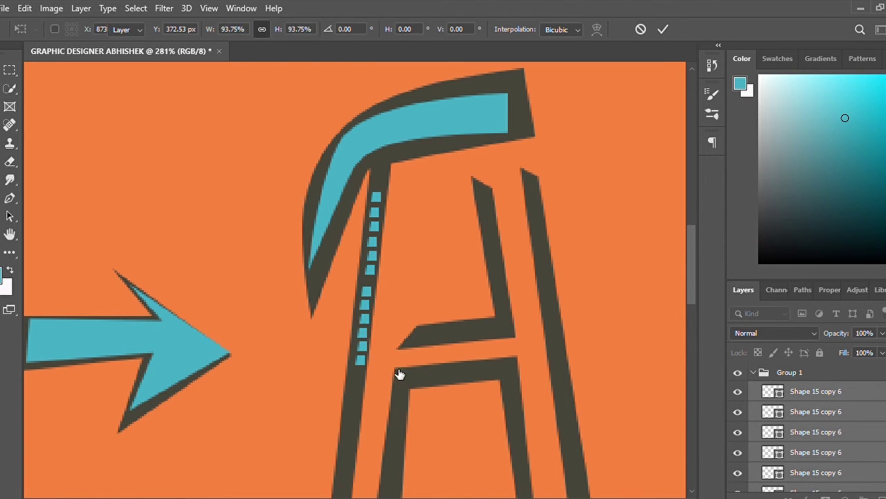
key(Return)
Draw a turquoise highlight about 51 by 11 px inside the A's upper crossbar piece with the Pen tool
scroll(402, 297, down, 5)
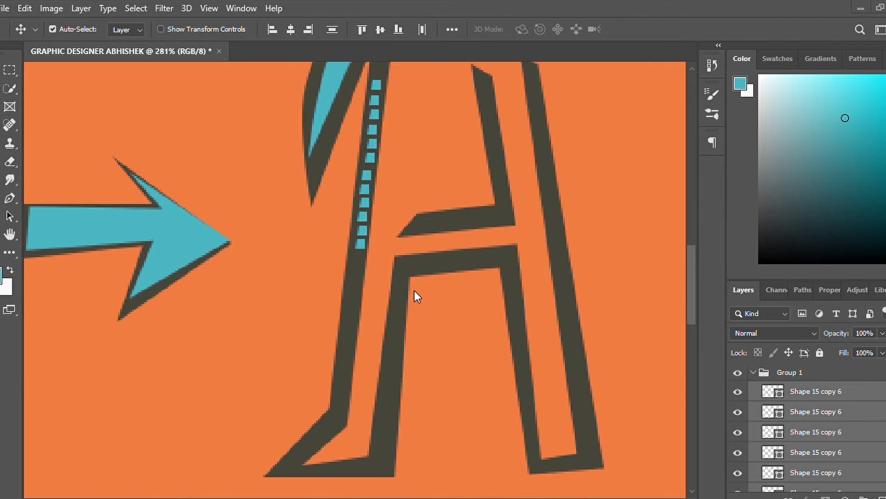
scroll(488, 283, down, 2)
scroll(524, 275, up, 3)
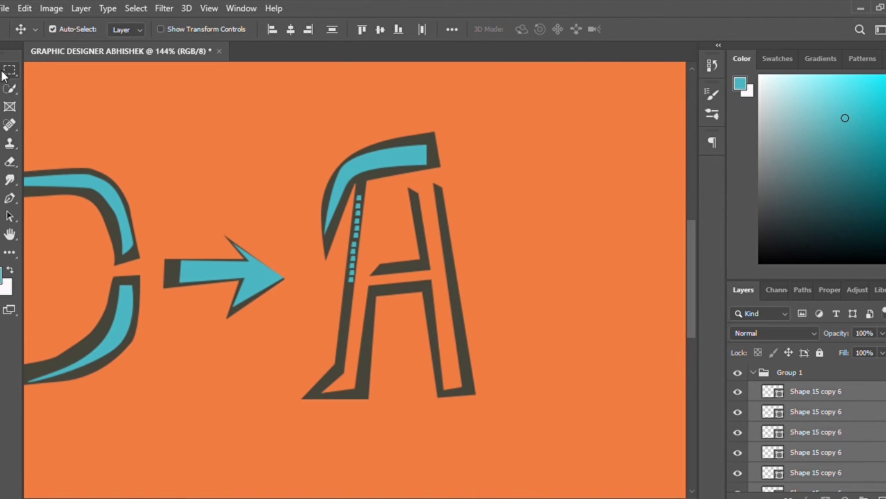
click(10, 198)
scroll(362, 285, up, 3)
click(362, 290)
click(379, 269)
click(492, 259)
click(512, 276)
click(361, 290)
Draw a turquoise highlight about 57 by 12 px inside the A's lower crossbar piece
scroll(367, 286, down, 2)
scroll(373, 282, down, 2)
scroll(378, 278, up, 3)
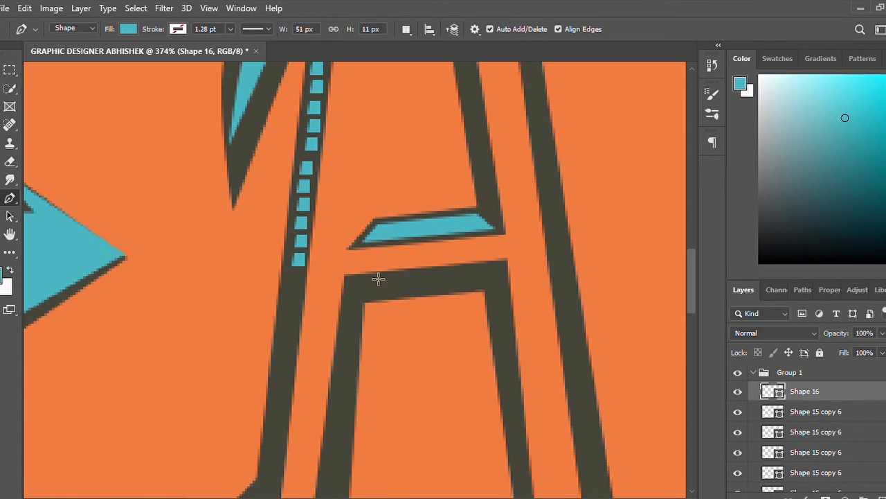
click(352, 282)
click(499, 266)
click(483, 285)
click(362, 296)
Draw a tapered turquoise highlight about 13 by 53 px at the foot of the A's left leg, along its inner stroke
scroll(362, 296, down, 4)
scroll(456, 322, up, 4)
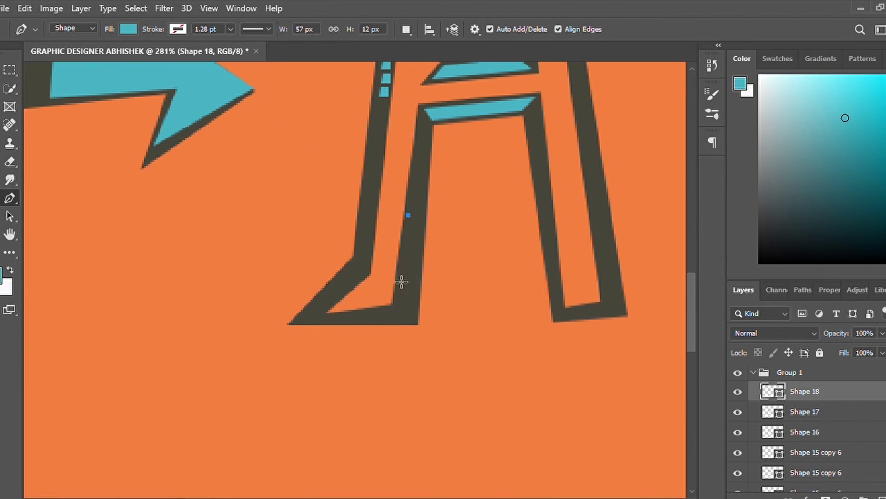
click(396, 306)
click(415, 320)
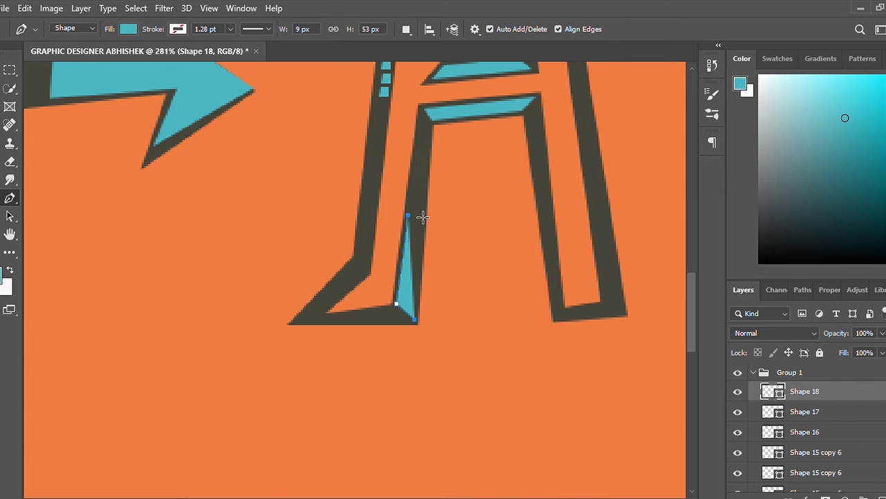
click(422, 218)
click(408, 215)
click(408, 215)
Draw a triangular turquoise highlight about 14 by 44 px at the foot of the A's right leg
scroll(426, 243, down, 2)
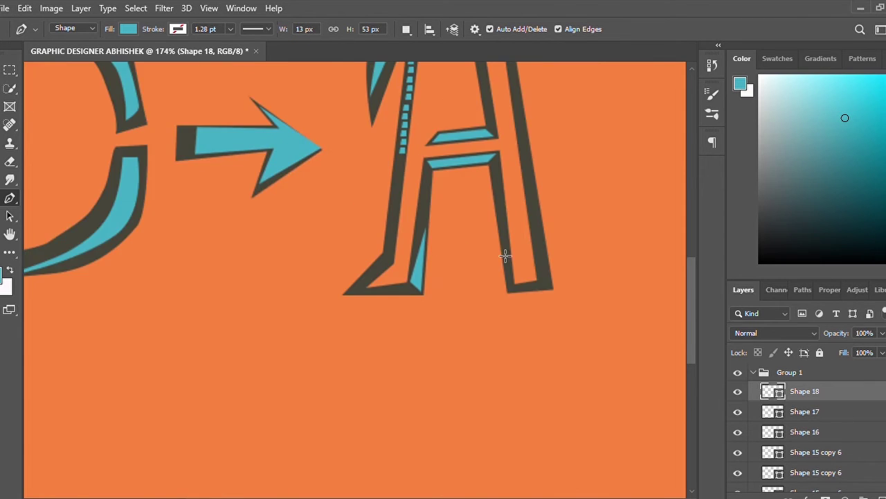
scroll(499, 254, up, 3)
click(572, 311)
click(598, 327)
click(560, 211)
Add a dark Baskerville Old Face caption reading "GRAPHIC DESIGNER" beneath the GD letters
scroll(269, 263, down, 5)
scroll(161, 239, down, 1)
scroll(161, 239, left, 5)
scroll(303, 360, up, 2)
scroll(302, 346, up, 2)
scroll(299, 325, down, 3)
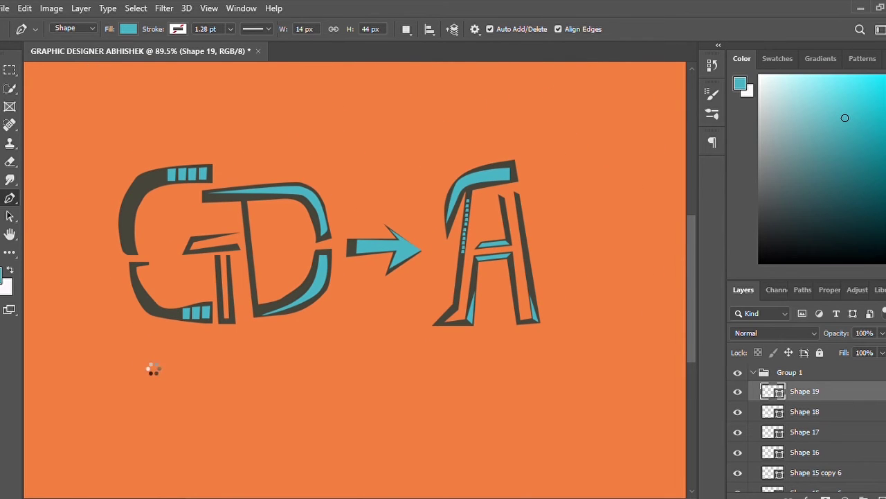
key(t)
click(82, 357)
text(AB)
key(BackSpace)
key(BackSpace)
key(BackSpace)
key(BackSpace)
text(GRAPHIC DESIGNER )
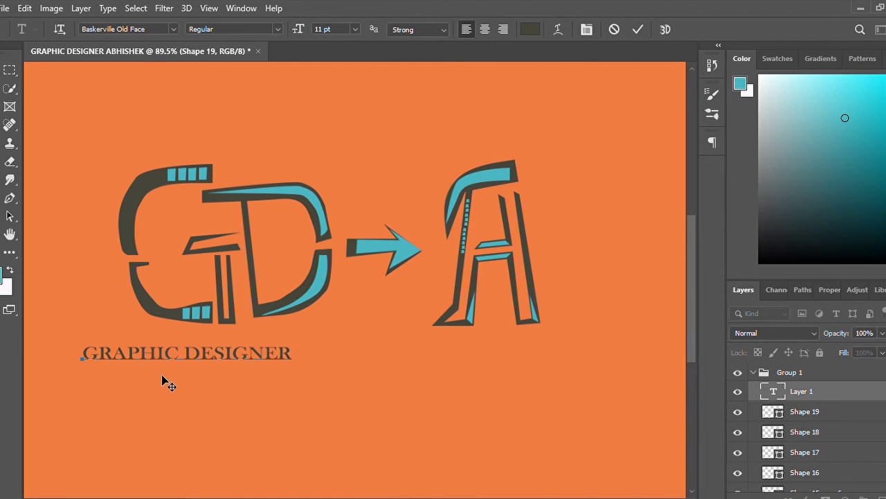
Append a hyphen and the designer's first name in capitals to the caption, correcting the misspelling
text(- ABHISEHK)
key(BackSpace)
key(BackSpace)
key(BackSpace)
key(BackSpace)
text(SHEK)
Commit the caption and move it so that it sits centered beneath the whole GD-arrow-A logo
click(0, 70)
drag(246, 352, 338, 364)
scroll(300, 334, down, 2)
scroll(297, 335, up, 4)
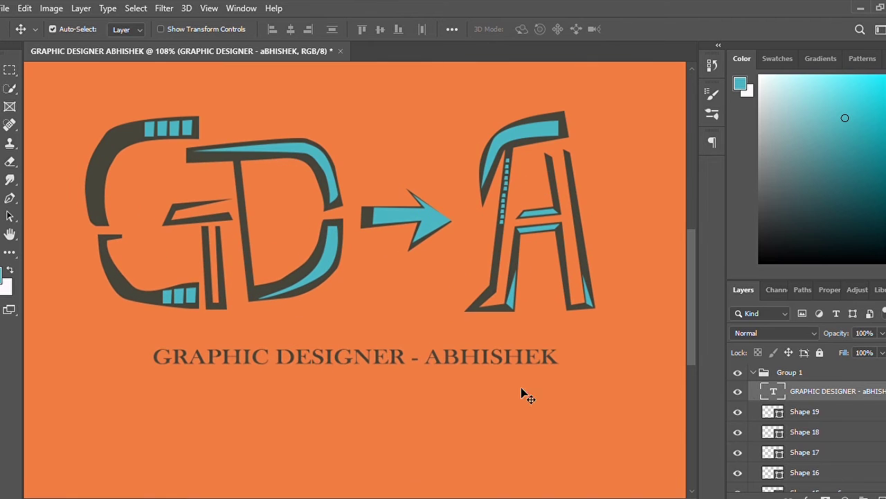
Add an Outer Glow layer style to the caption and adjust the glow's appearance
double_click(844, 397)
click(385, 353)
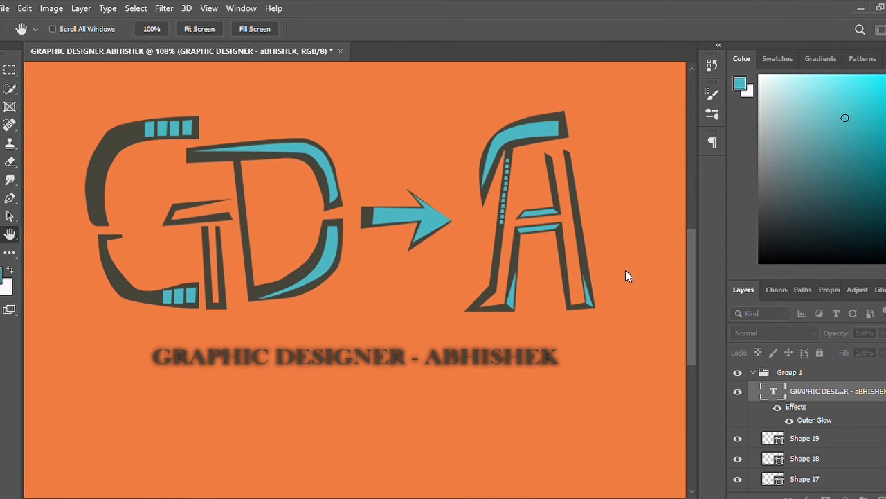
click(485, 237)
click(471, 272)
click(724, 237)
click(784, 173)
scroll(269, 171, down, 6)
scroll(264, 168, up, 2)
scroll(264, 168, down, 2)
Rework the caption's Outer Glow and add Bevel & Emboss to its layer style
double_click(861, 391)
key(Return)
key(space)
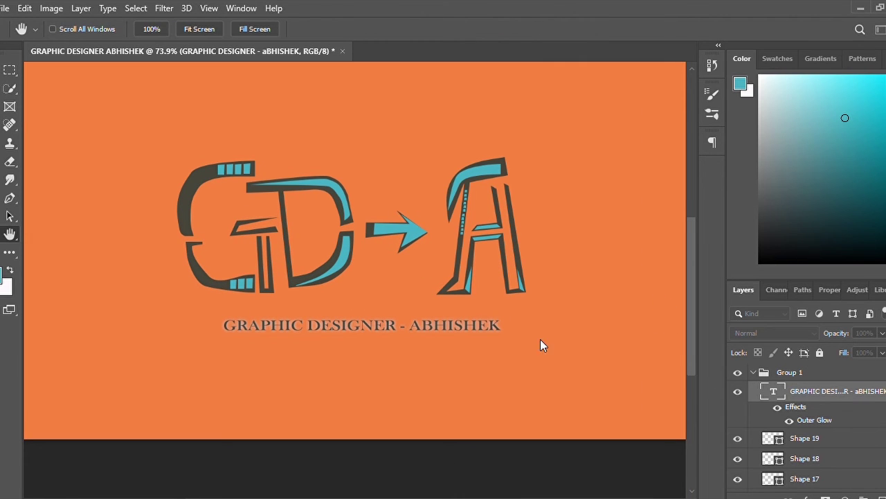
key(i)
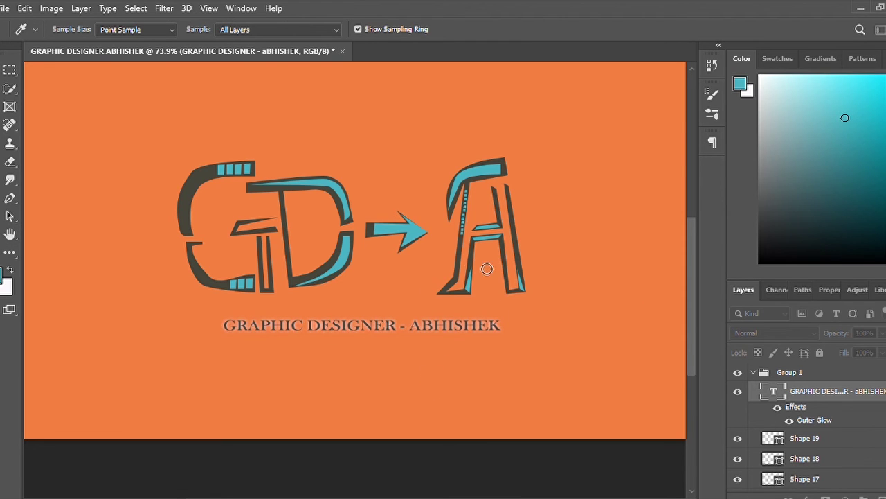
click(597, 299)
drag(587, 419, 427, 268)
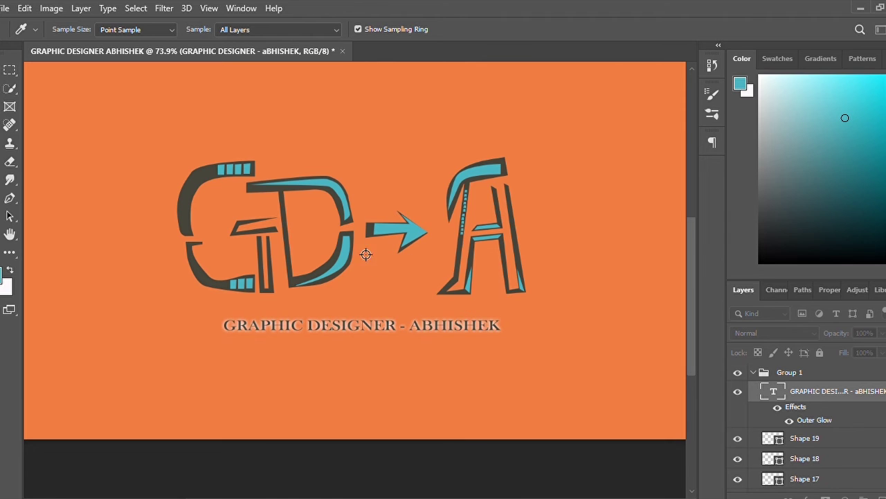
click(394, 197)
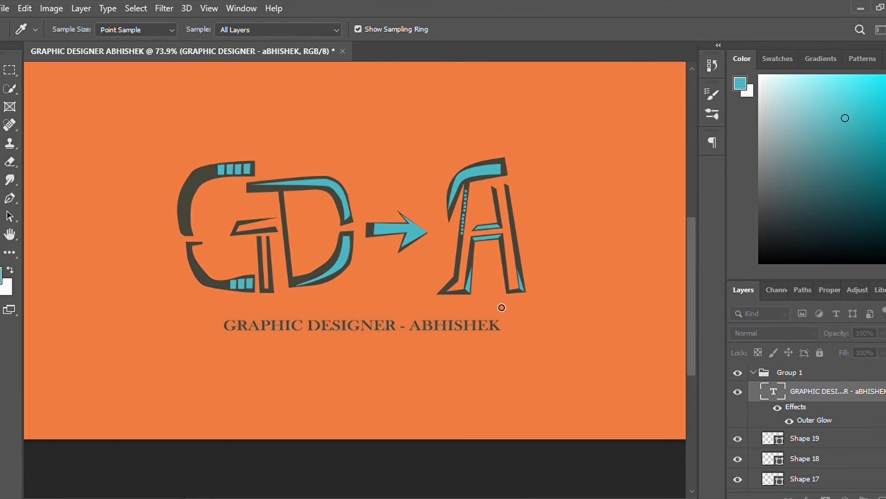
click(701, 261)
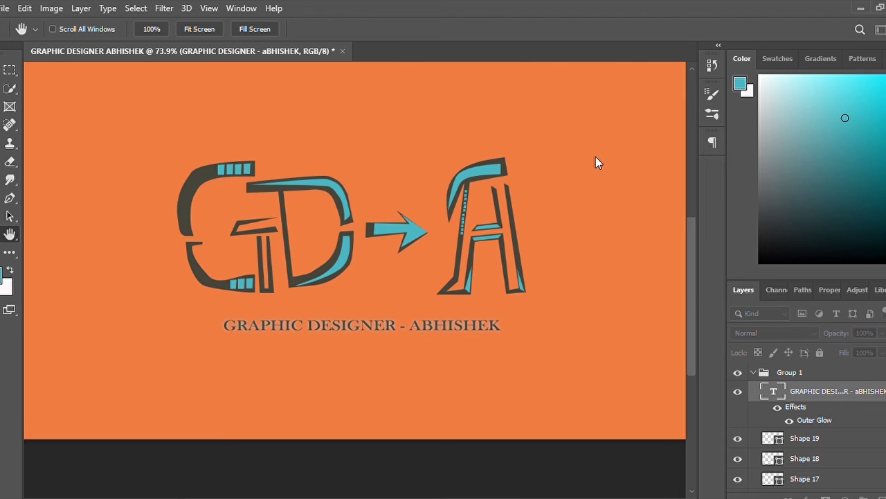
click(589, 165)
scroll(183, 295, up, 4)
scroll(485, 312, down, 4)
scroll(582, 317, up, 5)
scroll(582, 316, down, 3)
Try enlarging the caption with Free Transform, and undo both the resize and the Bevel & Emboss styling
key(ctrl+t)
drag(270, 323, 242, 320)
key(Return)
scroll(317, 336, down, 6)
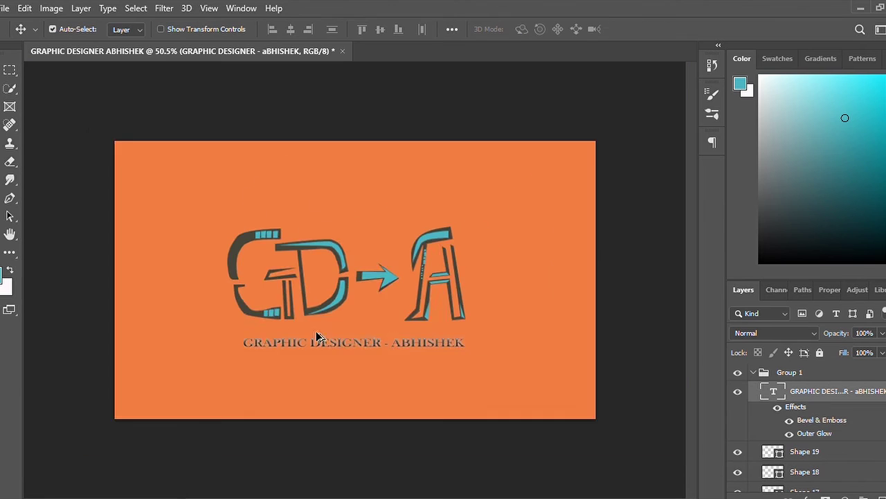
scroll(294, 340, up, 4)
key(ctrl+z)
key(ctrl+z)
Scale the caption to 107.25% and position it centered below the logo
key(ctrl+t)
drag(358, 378, 390, 387)
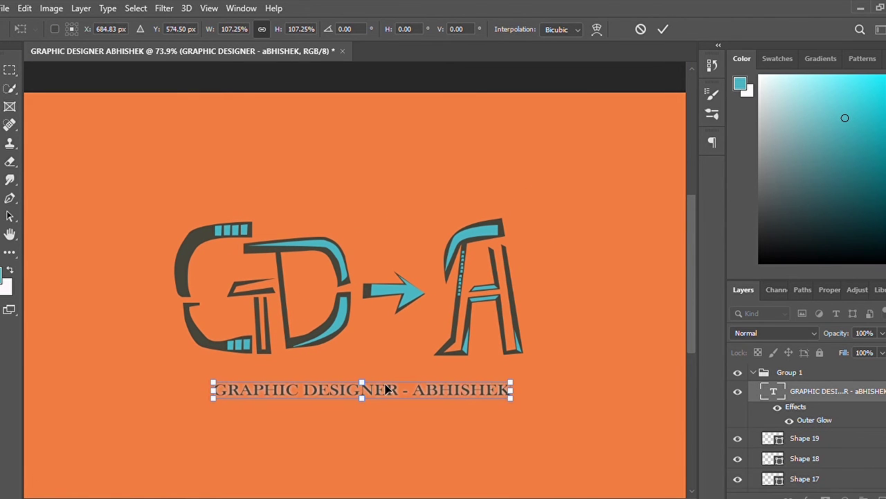
key(Return)
scroll(390, 387, down, 1)
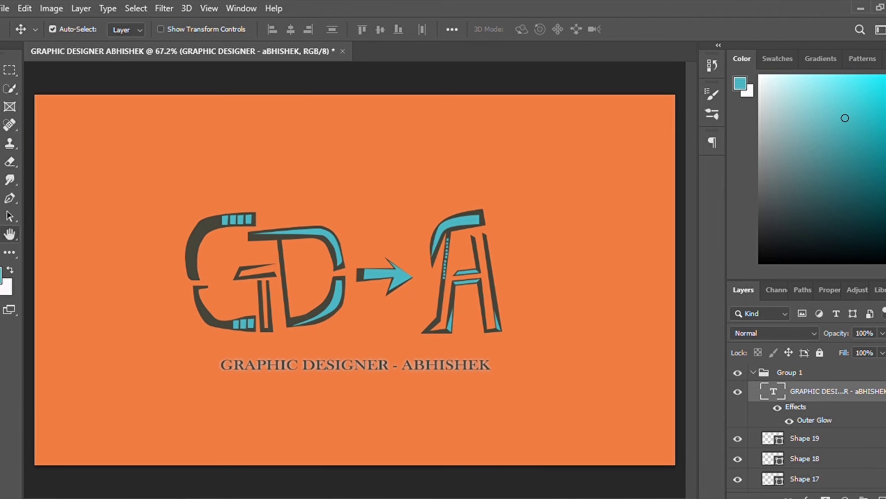
Sample the background orange and draw a 770 by 770 px circle with the Ellipse tool around the logo and caption
click(2, 234)
drag(166, 165, 384, 311)
alt+click(278, 261)
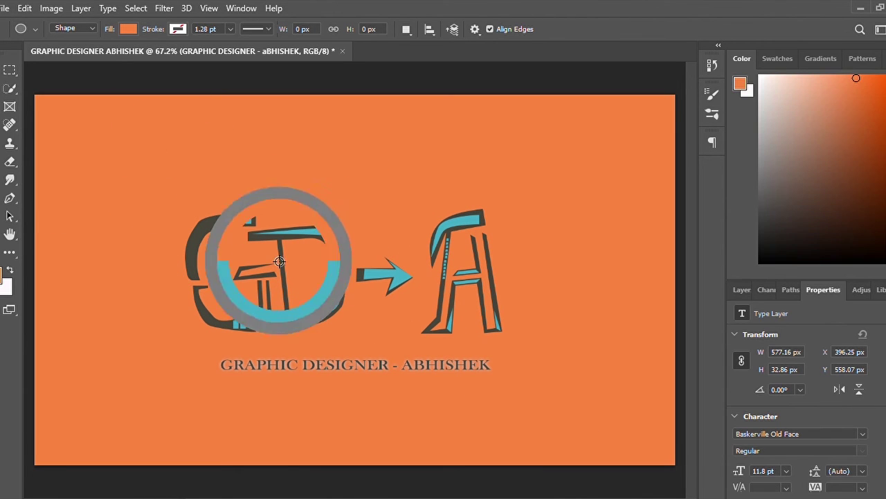
drag(180, 145, 541, 497)
click(2, 70)
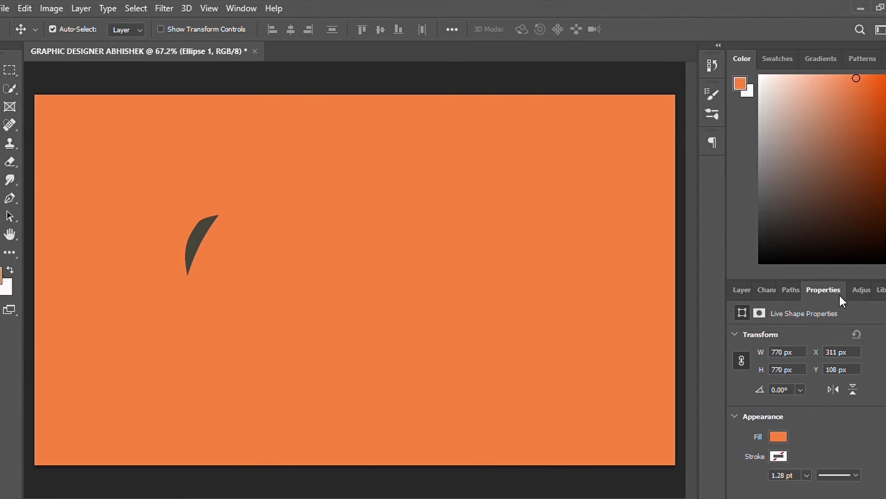
Set the circle's opacity to 45% and fill it with the default black foreground color
click(742, 290)
key(4)
key(5)
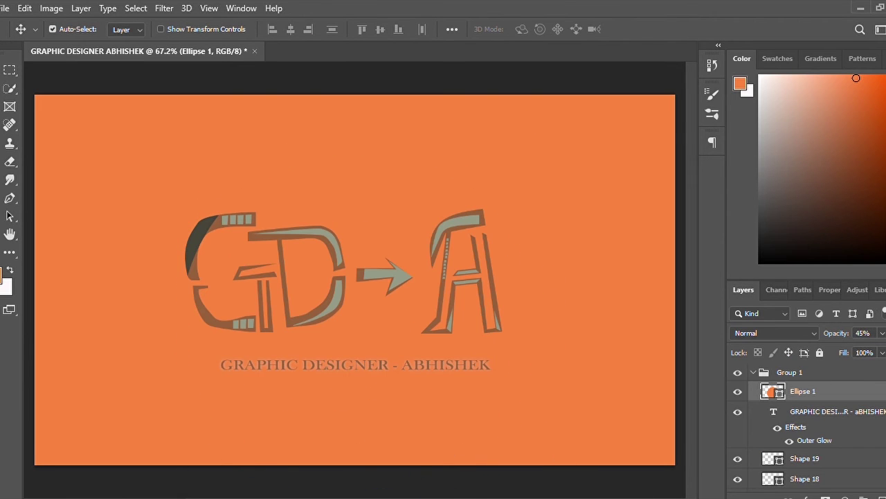
key(i)
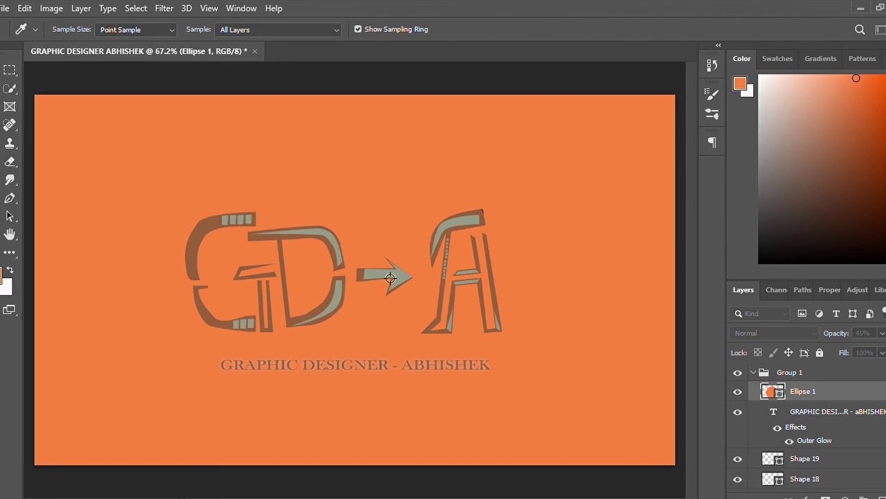
key(d)
key(v)
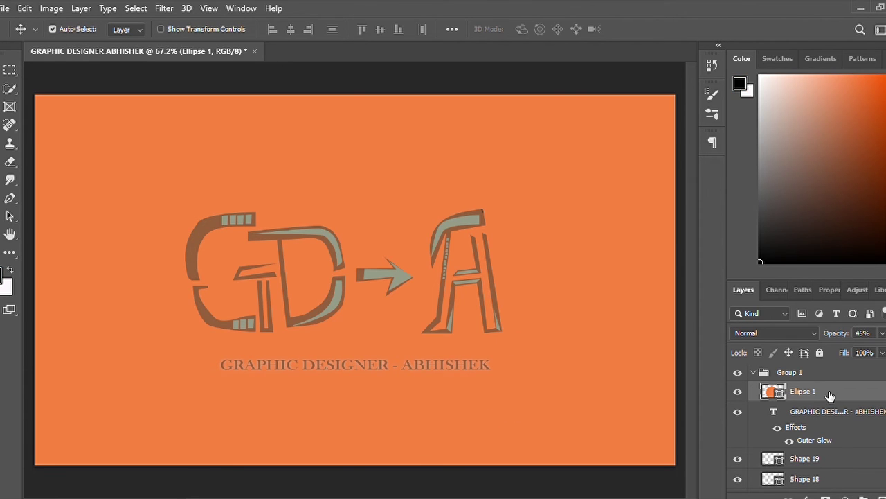
key(alt+BackSpace)
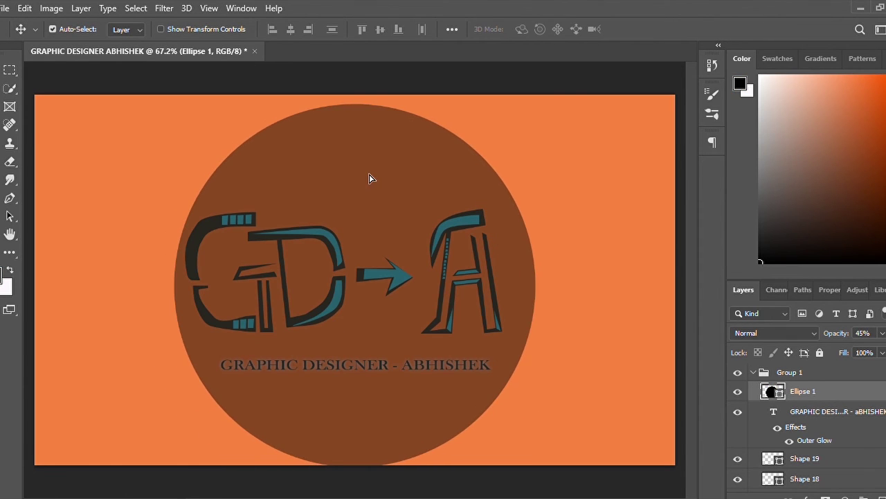
Send the circle behind all the lettering shapes and the caption, and lower its opacity to 21%
scroll(807, 426, down, 10)
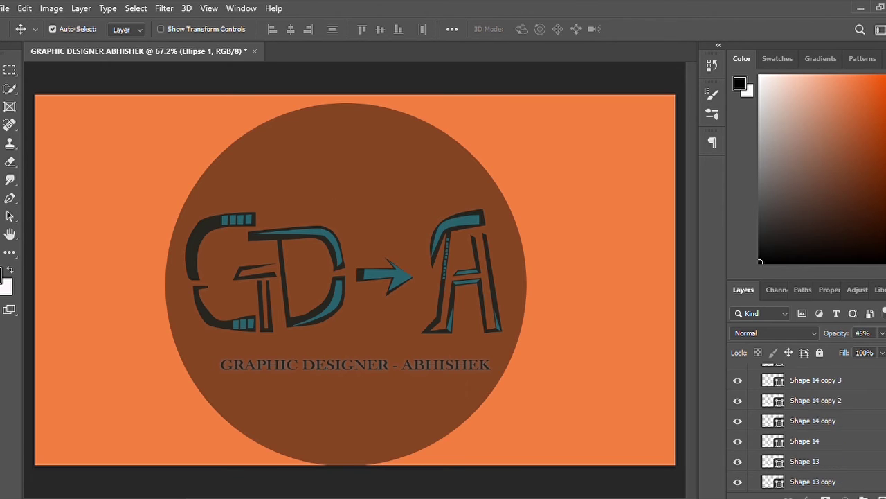
key(ctrl+shift+bracketleft)
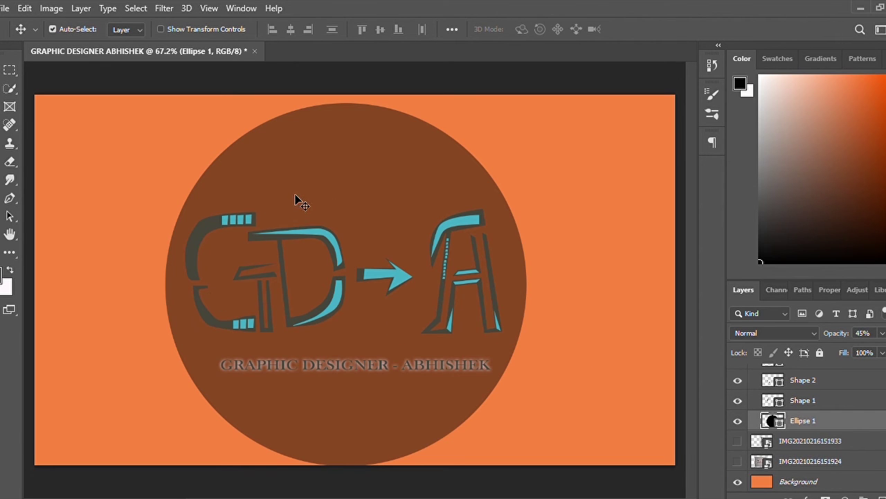
mouse_move(872, 340)
mouse_down()
mouse_move(885, 342)
mouse_move(859, 341)
mouse_move(879, 342)
mouse_up()
scroll(873, 344, down, 20)
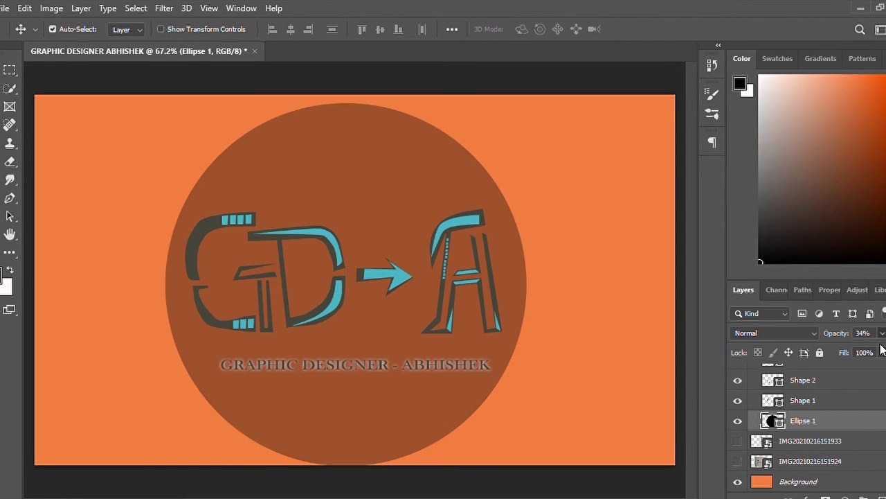
scroll(856, 348, up, 18)
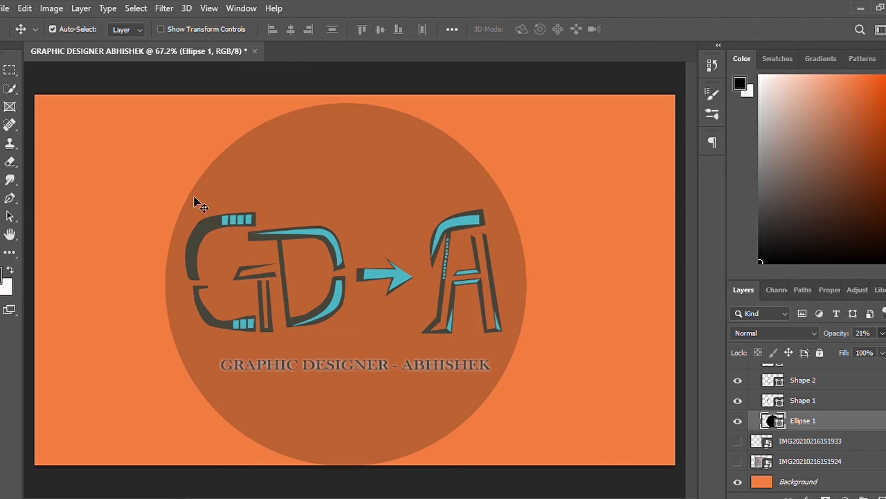
key(m)
drag(189, 205, 489, 372)
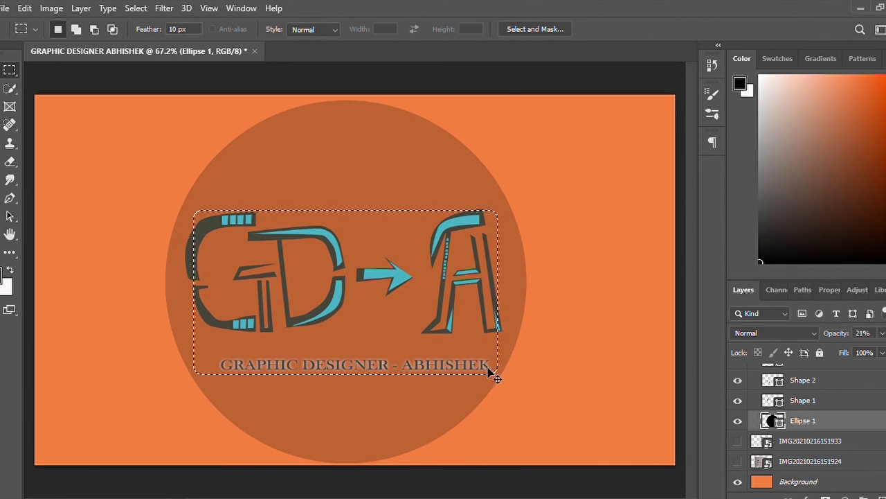
key(ctrl+d)
key(v)
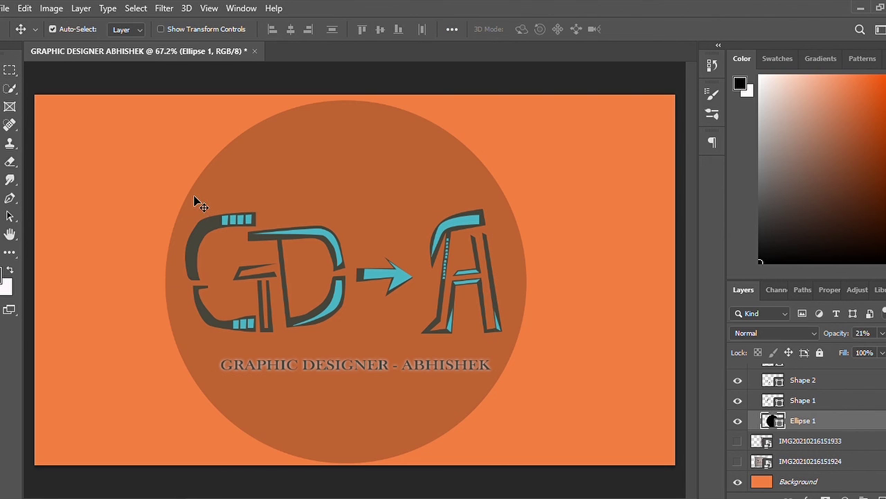
Select all logo and caption layers except the circle, check their bounds with Free Transform, and deselect them
drag(545, 202, 200, 378)
ctrl+click(835, 424)
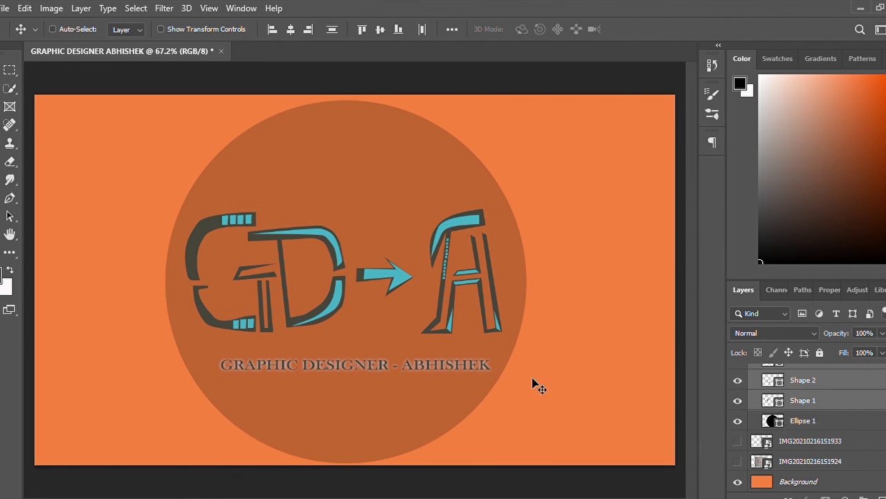
key(ctrl+t)
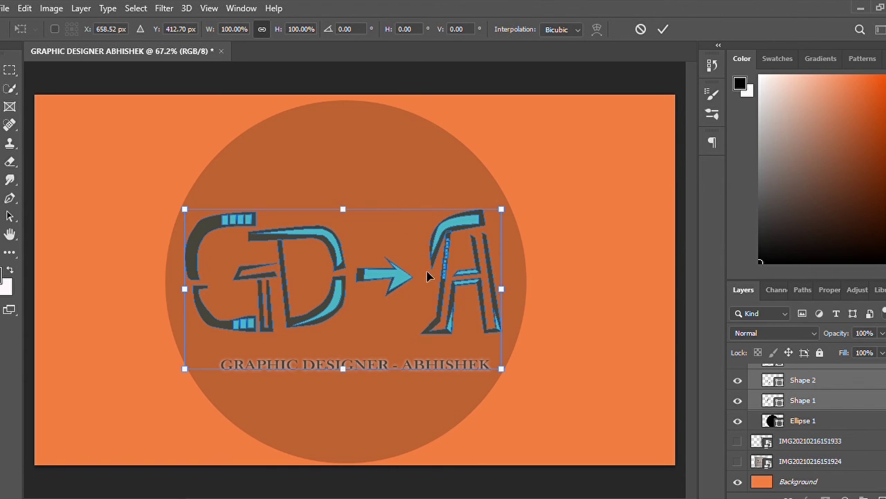
key(Return)
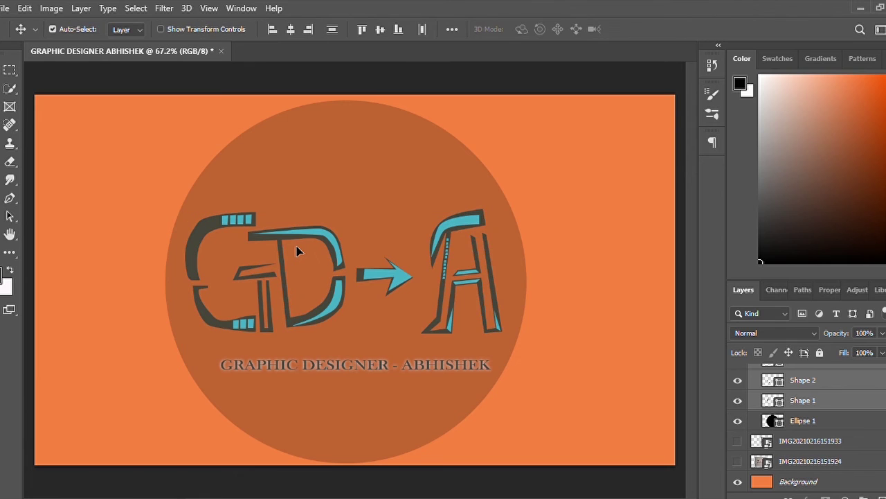
click(144, 183)
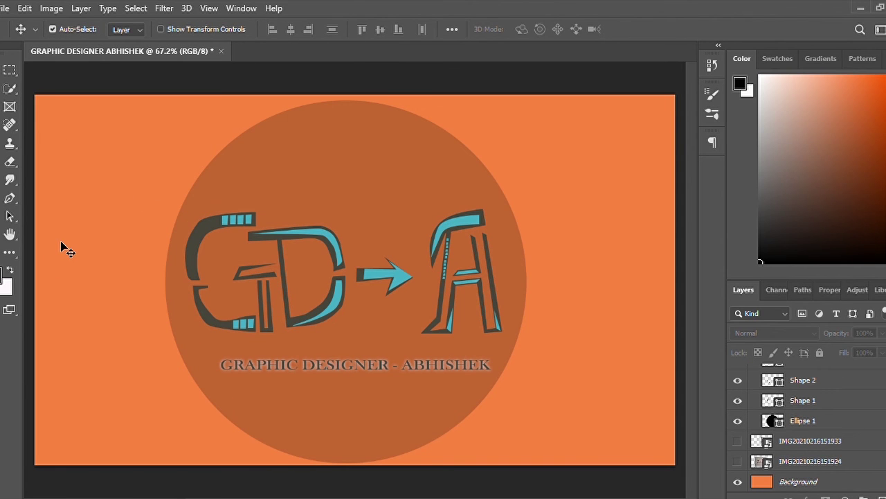
Sample the canvas orange as the background color and fill the Background layer with black
key(i)
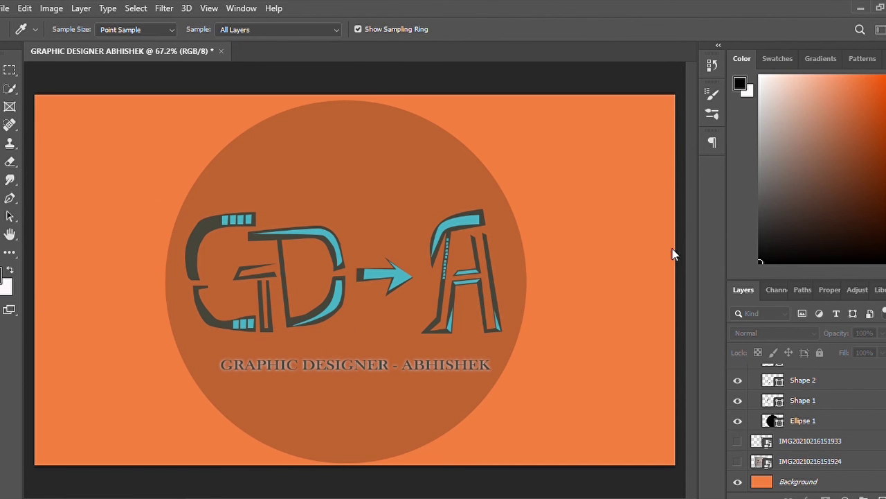
alt+click(640, 242)
key(v)
click(808, 478)
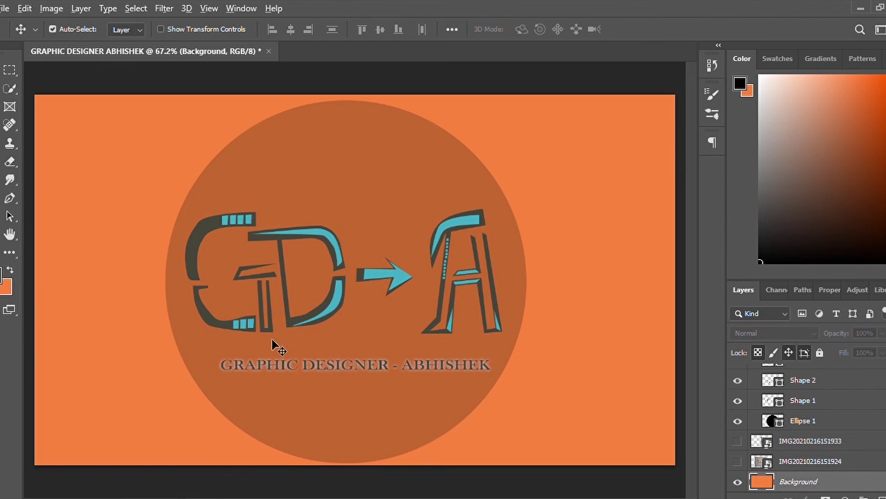
key(alt+BackSpace)
Fill the circle with the sampled orange and set its opacity to 100%
click(831, 422)
key(ctrl+BackSpace)
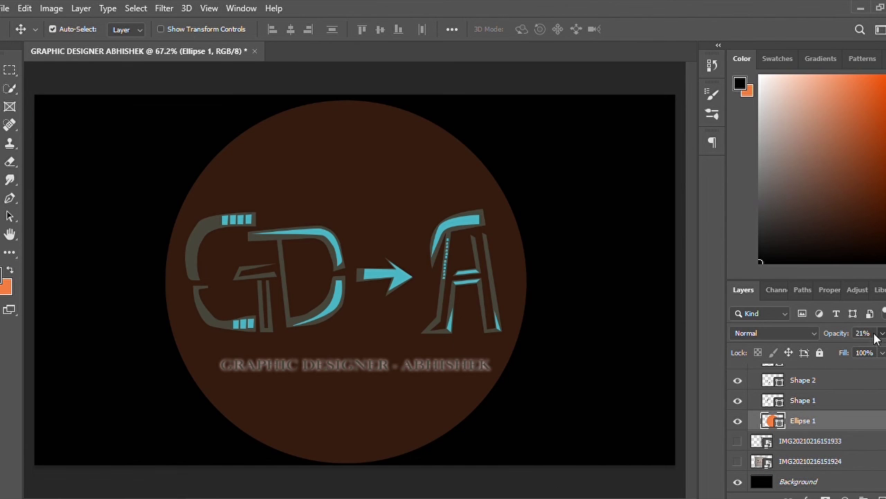
key(0)
click(813, 478)
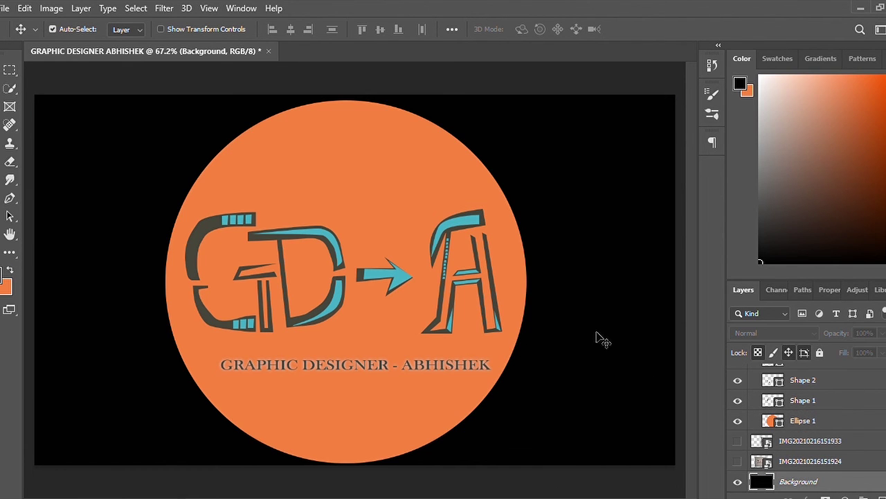
Turn off the Outer Glow effect on the caption layer
click(475, 367)
click(790, 420)
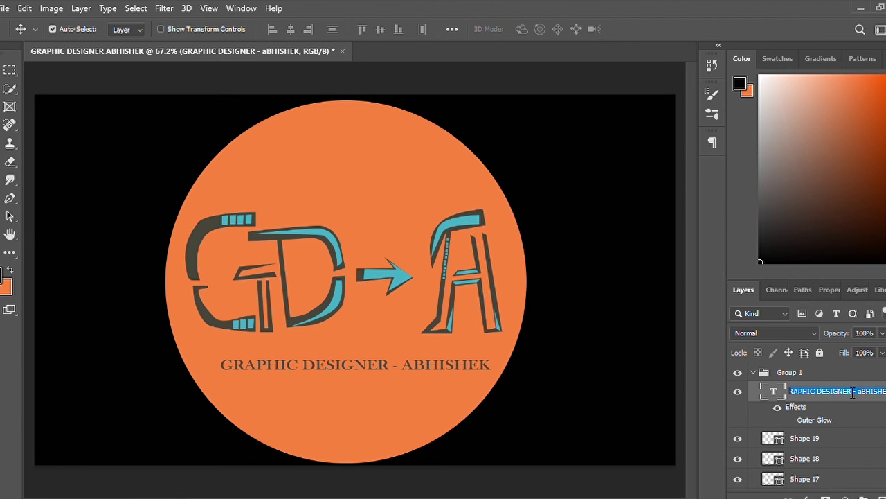
key(h)
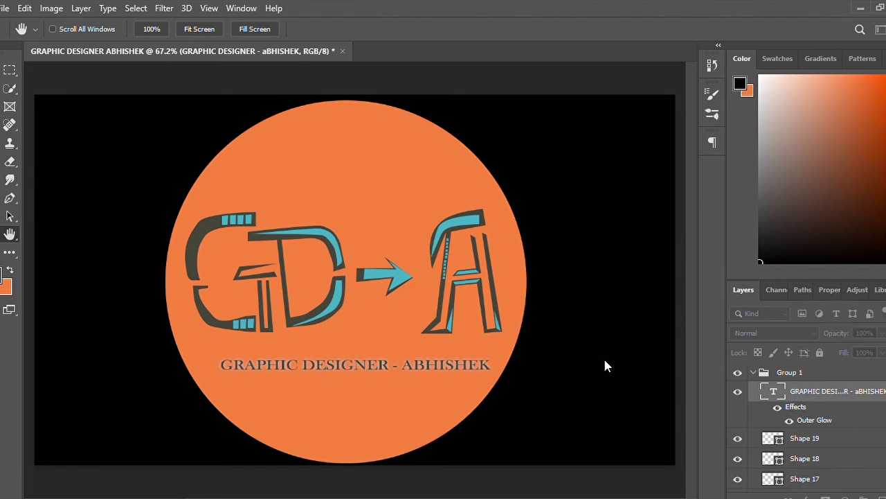
key(v)
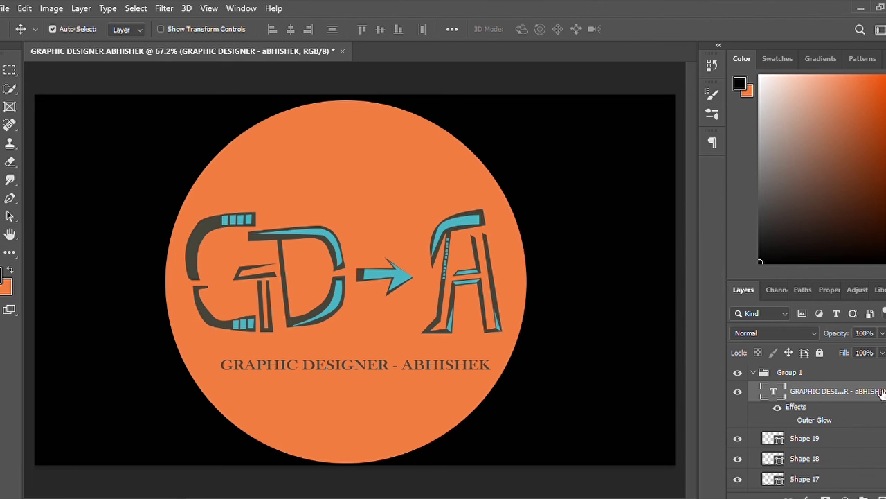
Select the whole caption text, preview different typefaces on it, and apply a heavy, squared sans-serif font
key(t)
drag(488, 367, 21, 164)
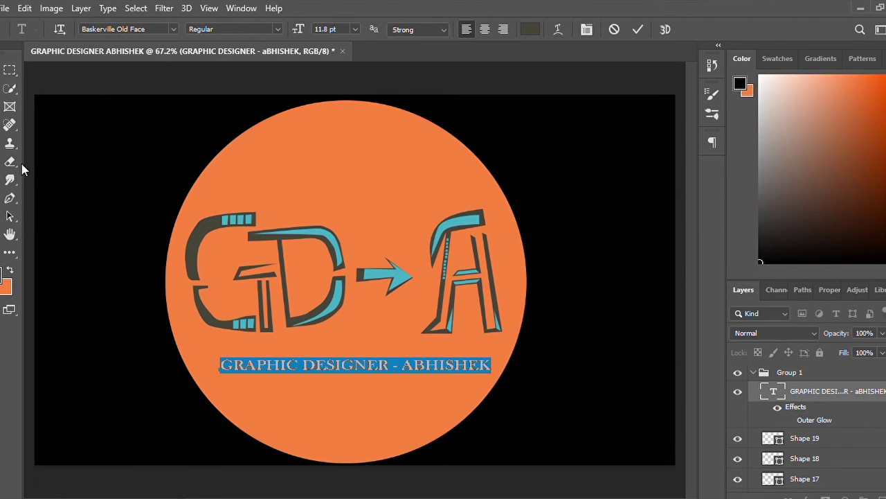
scroll(58, 237, up, 4)
click(168, 28)
key(Up)
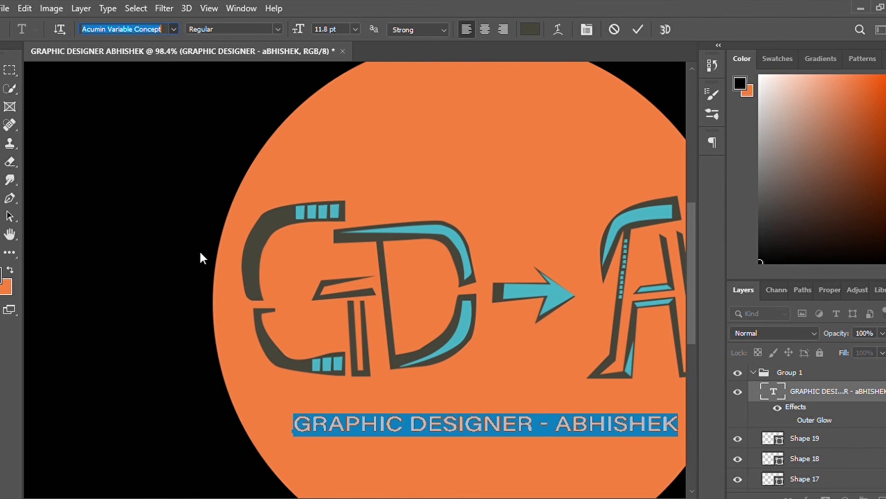
key(Down)
key(Down)
key(Down)
key(Down)
key(Down)
key(Down)
key(Down)
key(Down)
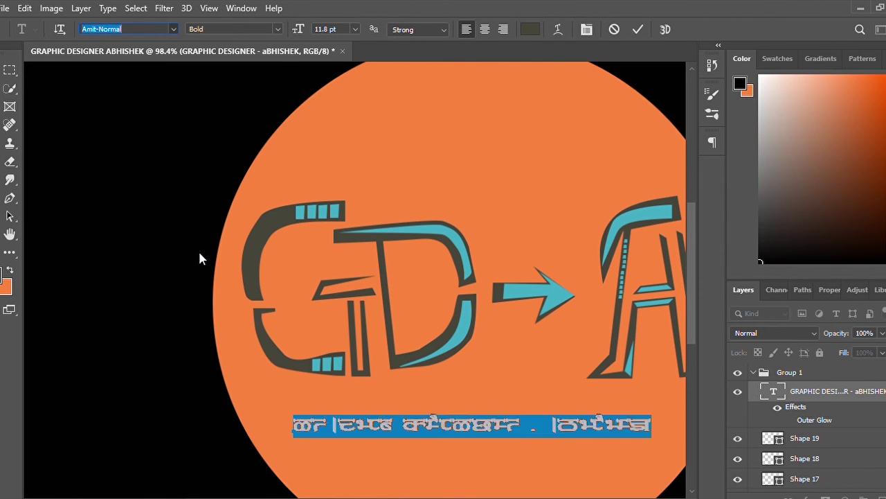
key(Up)
key(Down)
key(Return)
click(857, 438)
key(v)
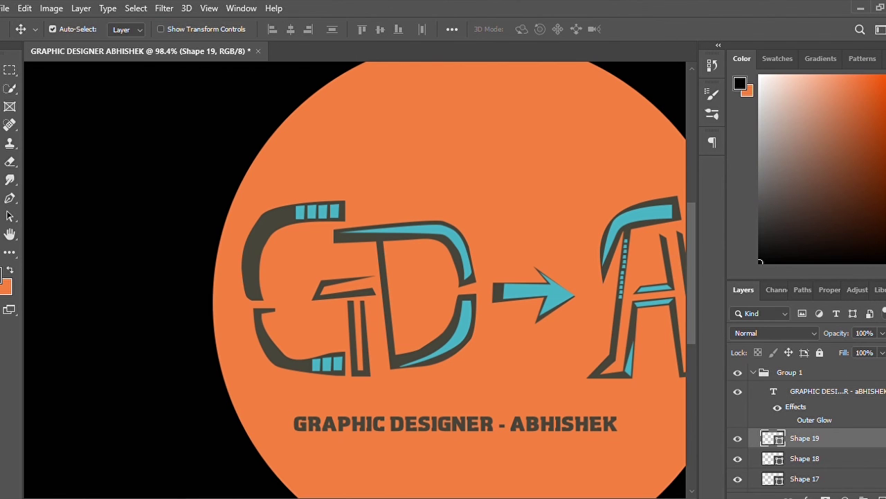
Scale the caption to about 112% with Free Transform and place it centred a little lower beneath the GD-arrow-A logo
double_click(376, 423)
key(ctrl+0)
click(349, 365)
click(1, 70)
drag(291, 356, 311, 365)
key(ctrl+t)
drag(240, 365, 212, 357)
drag(274, 370, 286, 370)
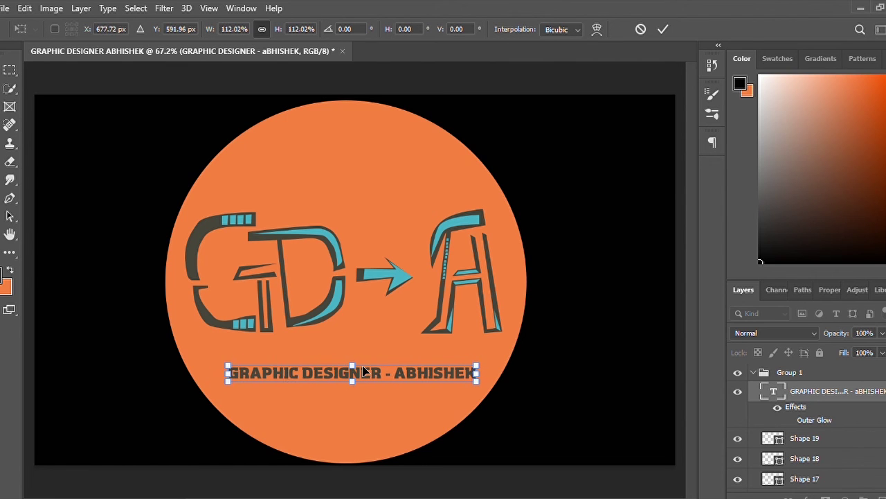
key(Return)
Add a Bevel & Emboss effect to the orange Ellipse 1 circle and enlarge it into a wide, soft edge
scroll(806, 456, down, 8)
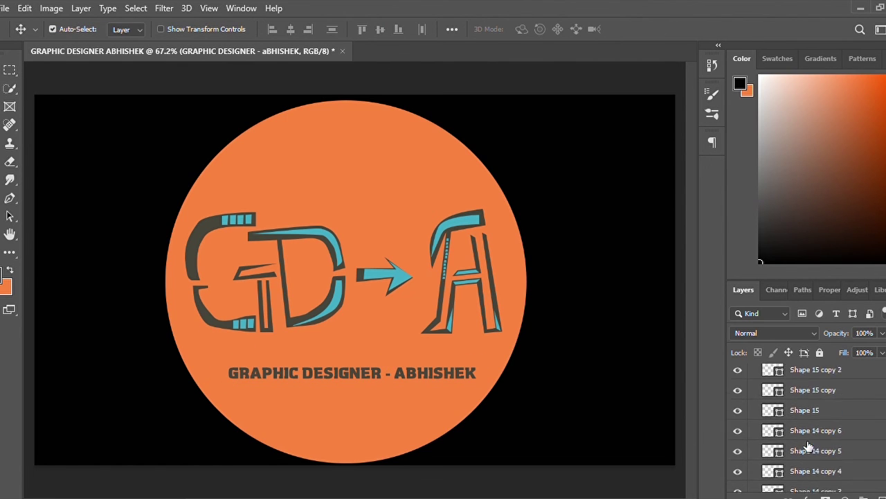
click(803, 436)
key(h)
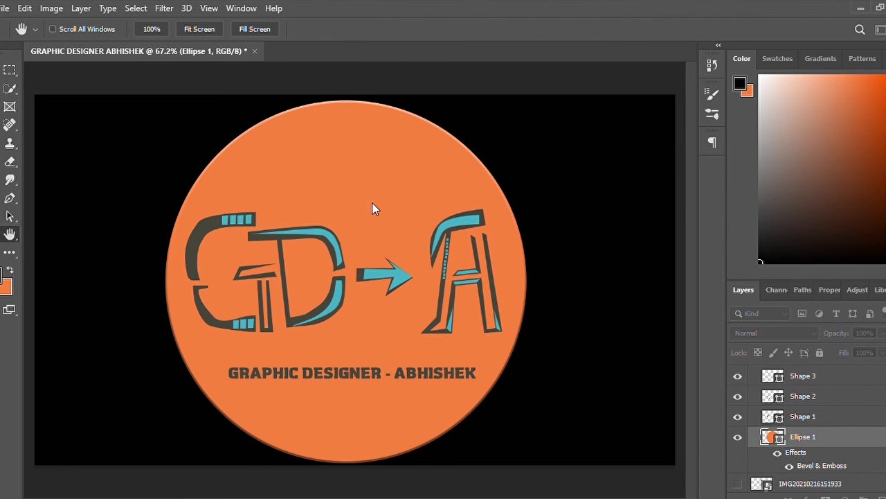
drag(806, 224, 810, 224)
drag(799, 253, 809, 252)
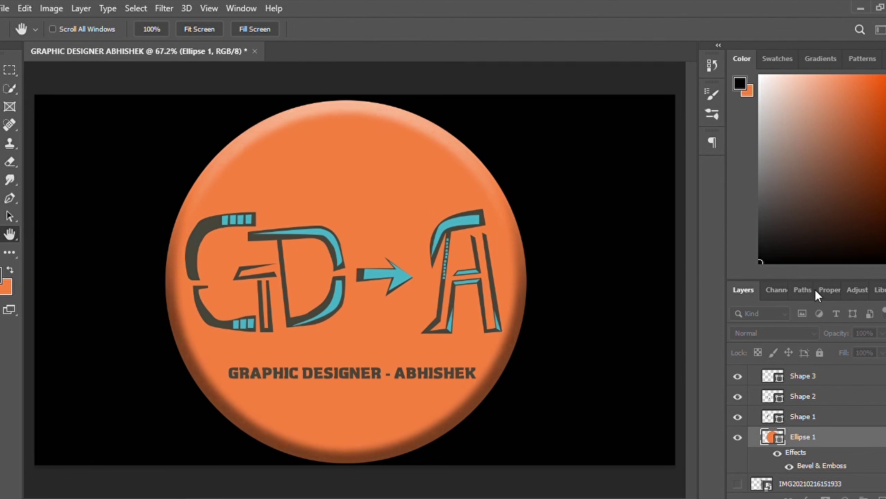
Return to the Move tool and save the finished logo document in PSD format
key(i)
key(v)
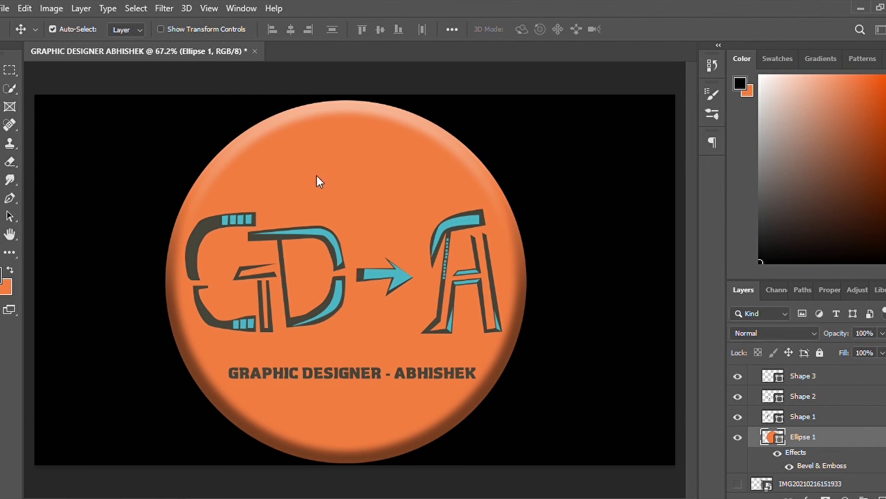
key(ctrl+s)
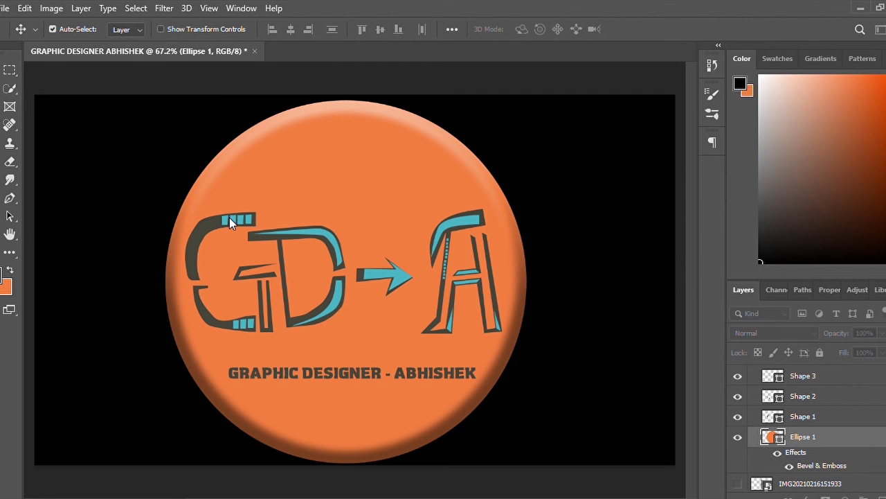
key(ctrl+s)
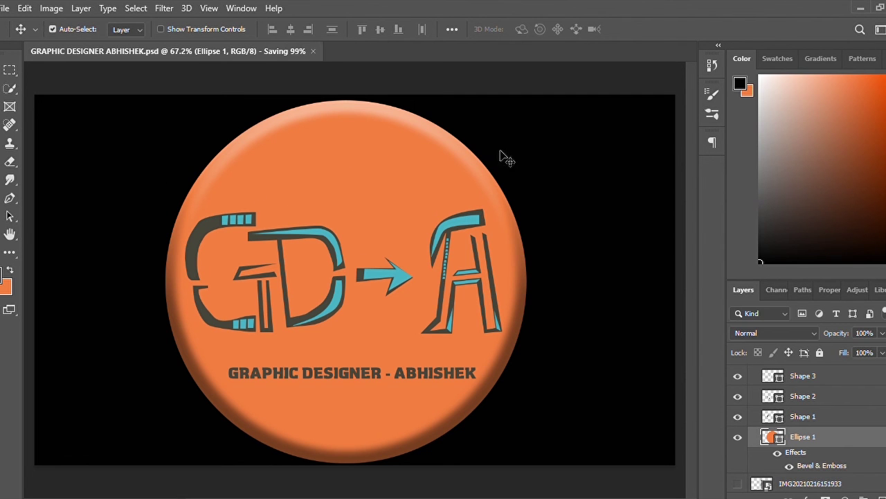